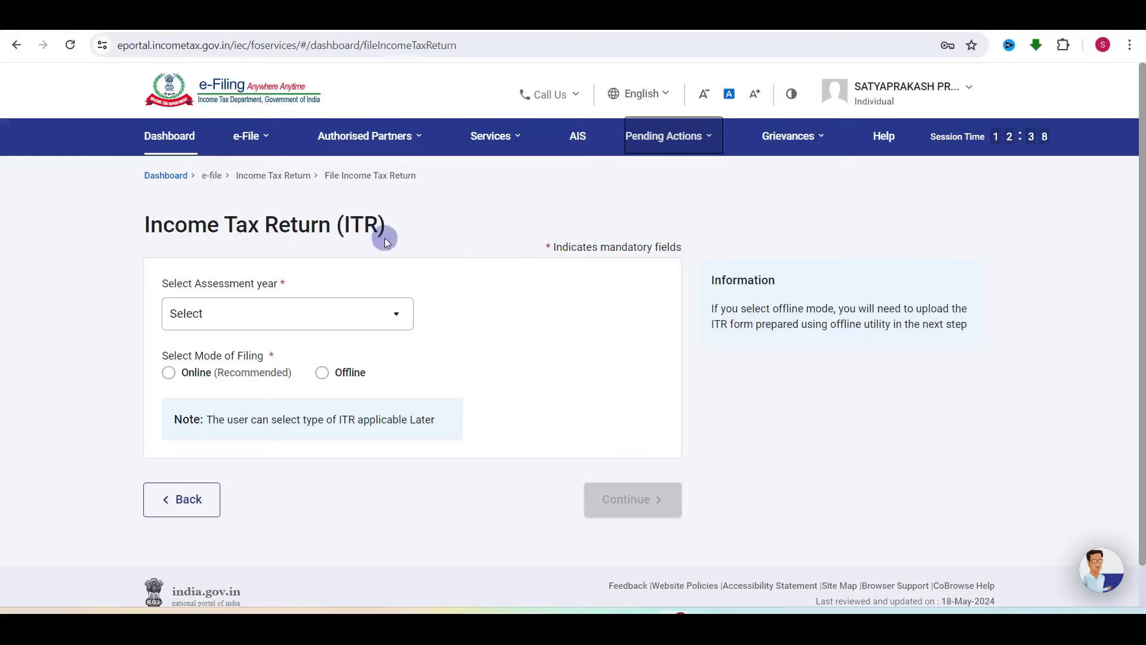
Step: Begin filing an income tax return for assessment year 2024-25 (Current A.Y.) in Online mode and continue
left_click(248, 137)
left_click(276, 174)
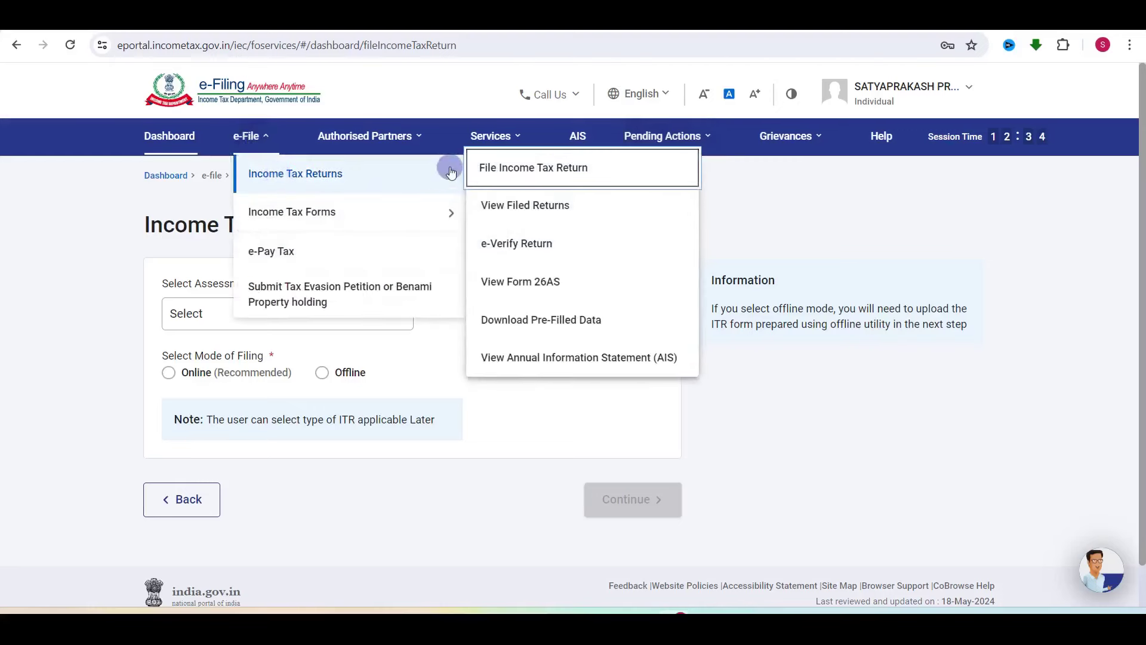
left_click(522, 174)
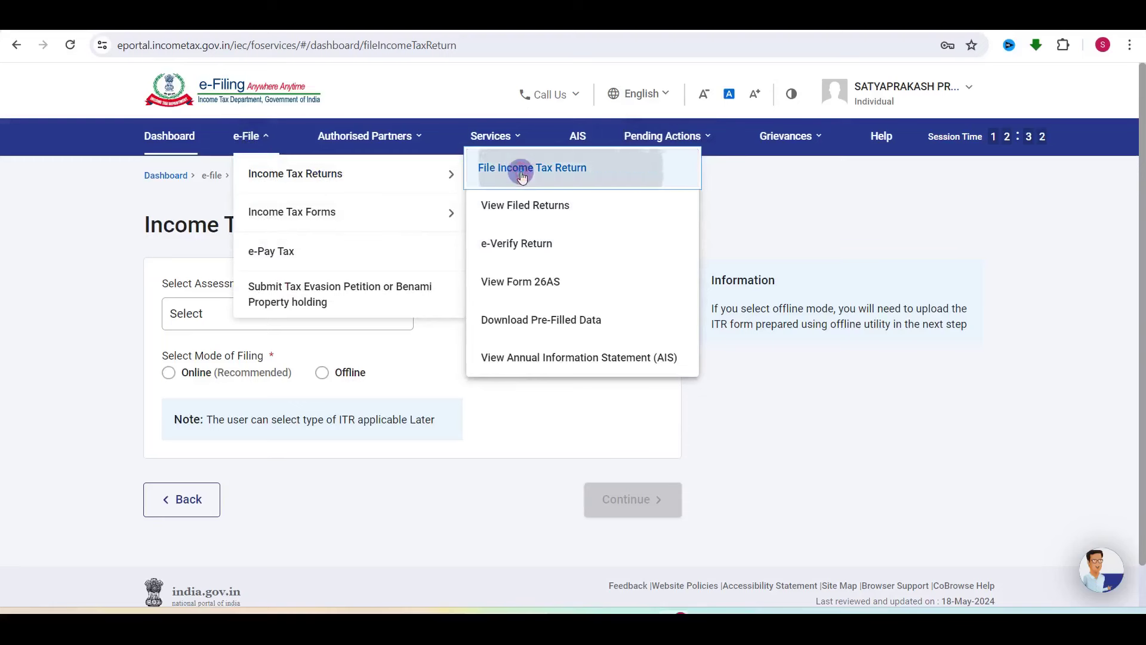
left_click(231, 314)
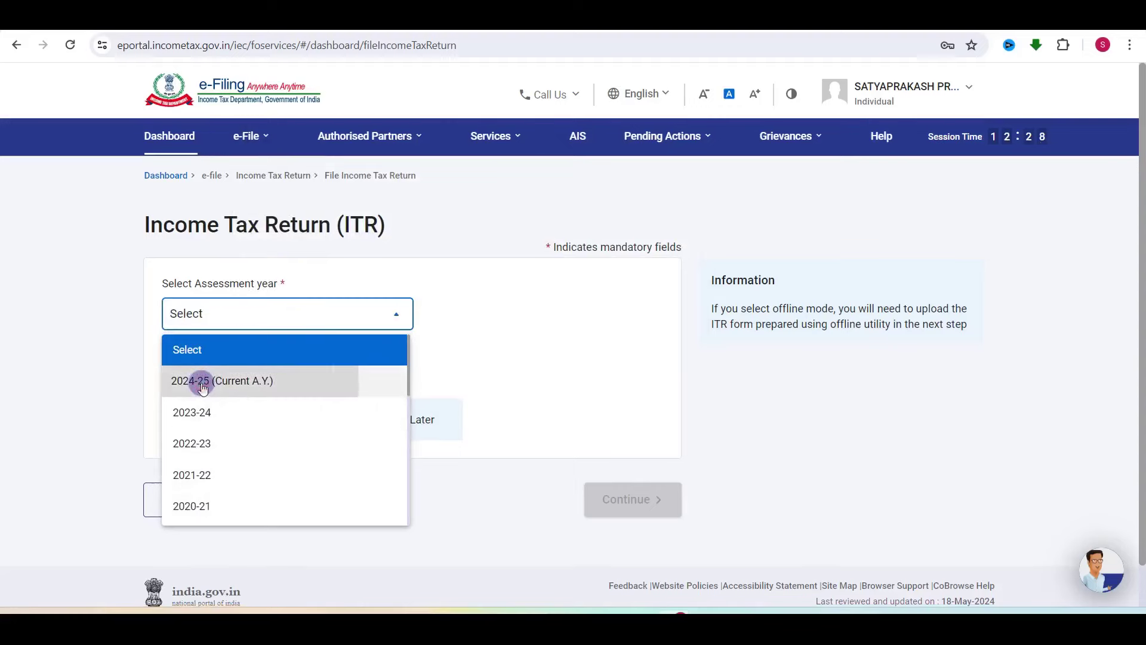
left_click(206, 383)
left_click(170, 375)
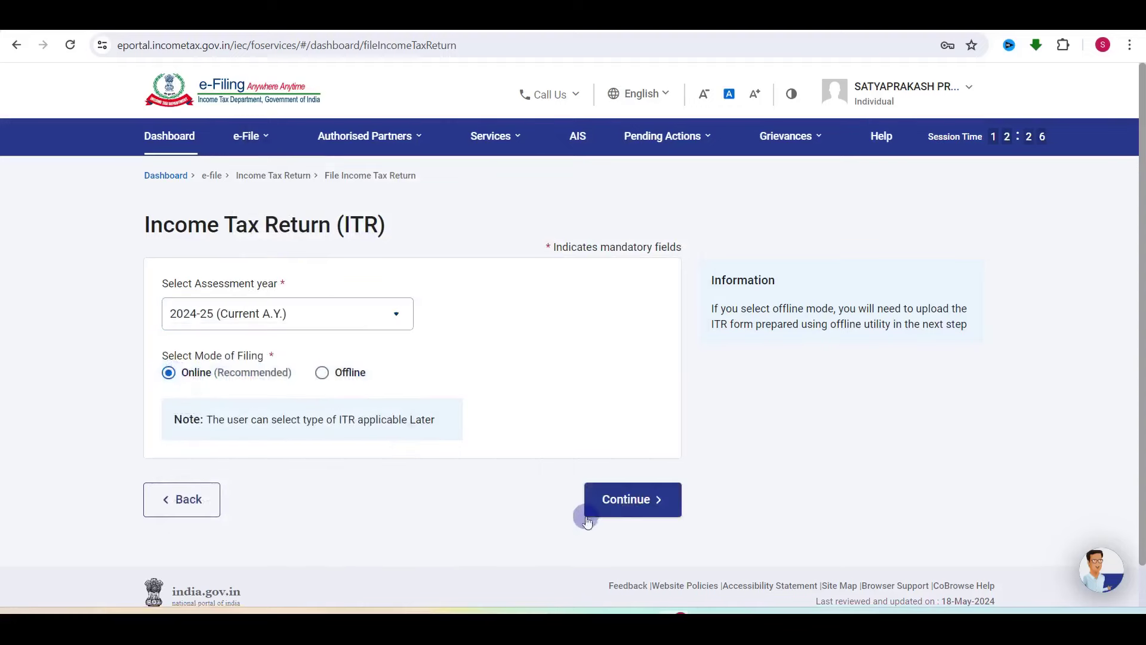
left_click(643, 501)
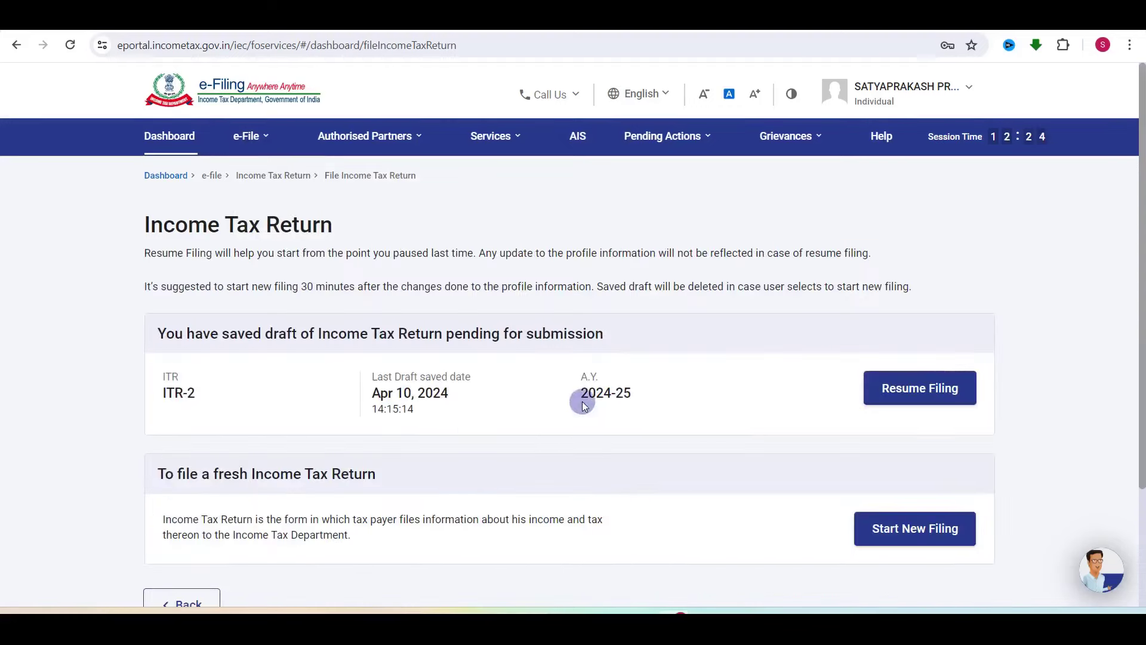
Step: Start a new filing instead of resuming the saved draft, and continue with the Individual status
scroll(582, 401, "down", 1)
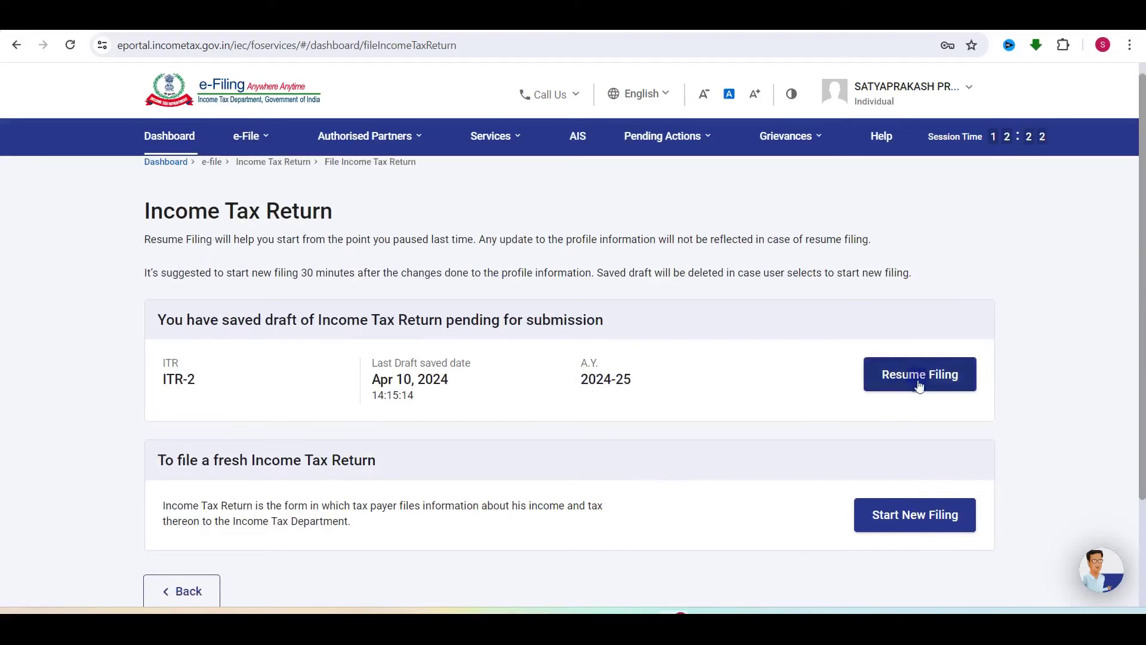
left_click(902, 516)
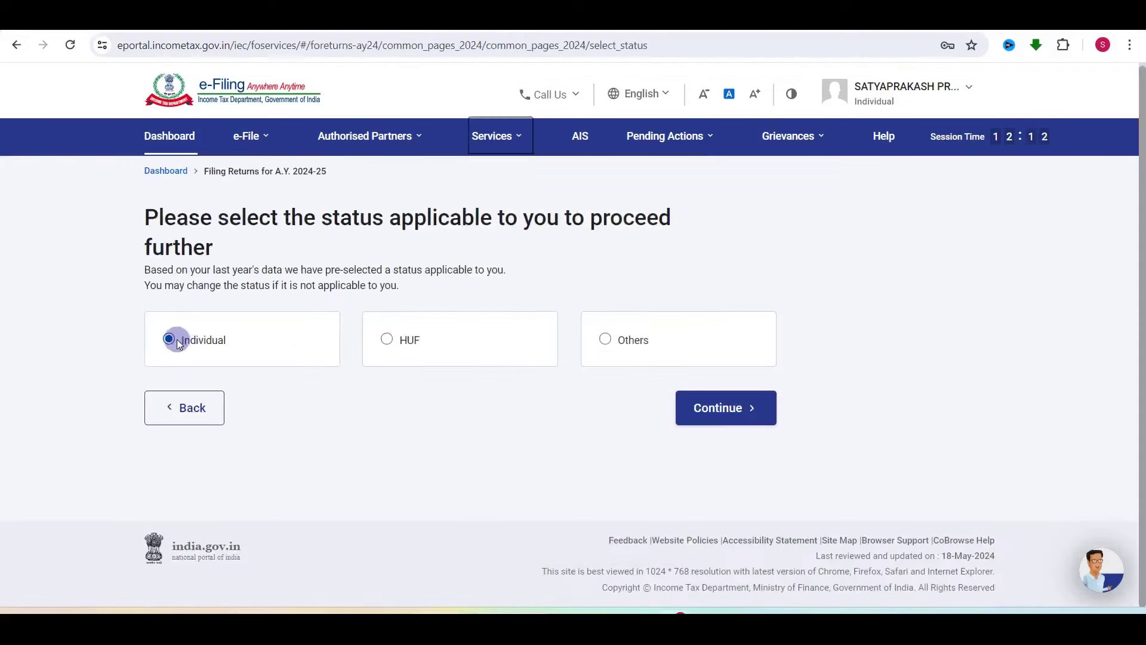
left_click(700, 410)
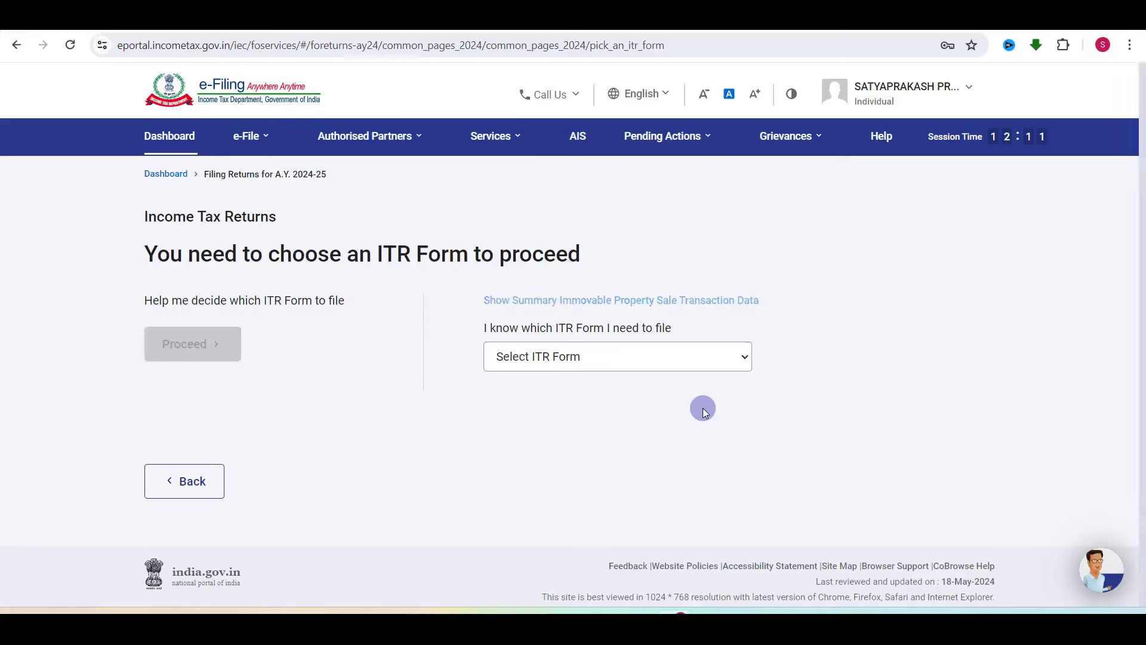
Step: Choose the ITR-1 form, proceed with it and get the return started
left_click(536, 361)
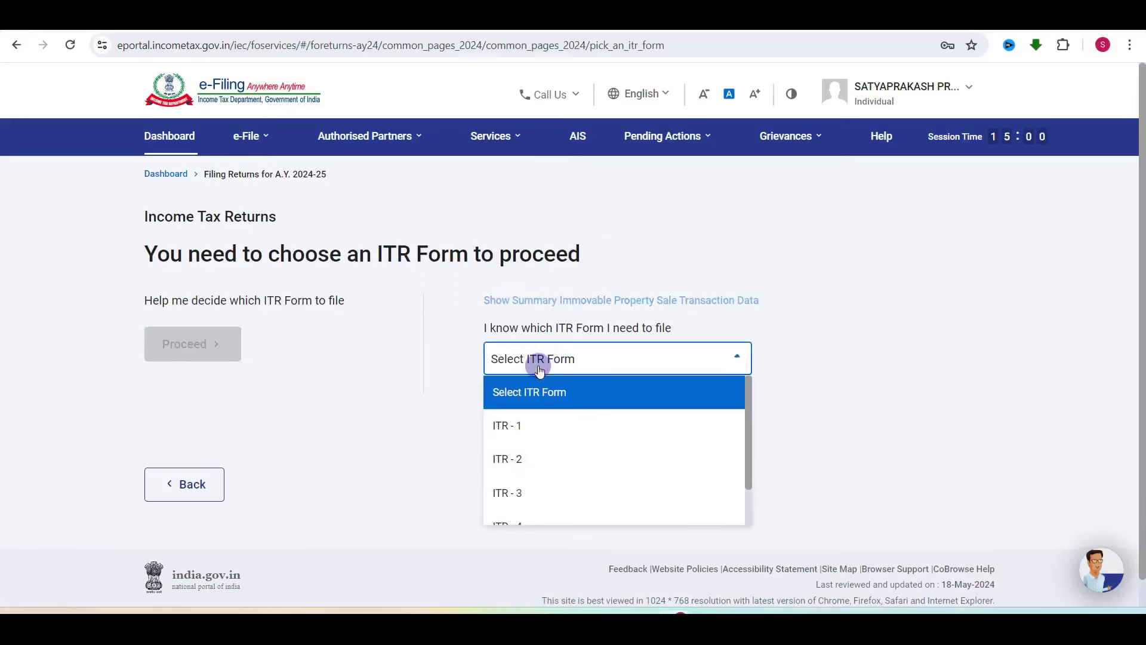
left_click(523, 439)
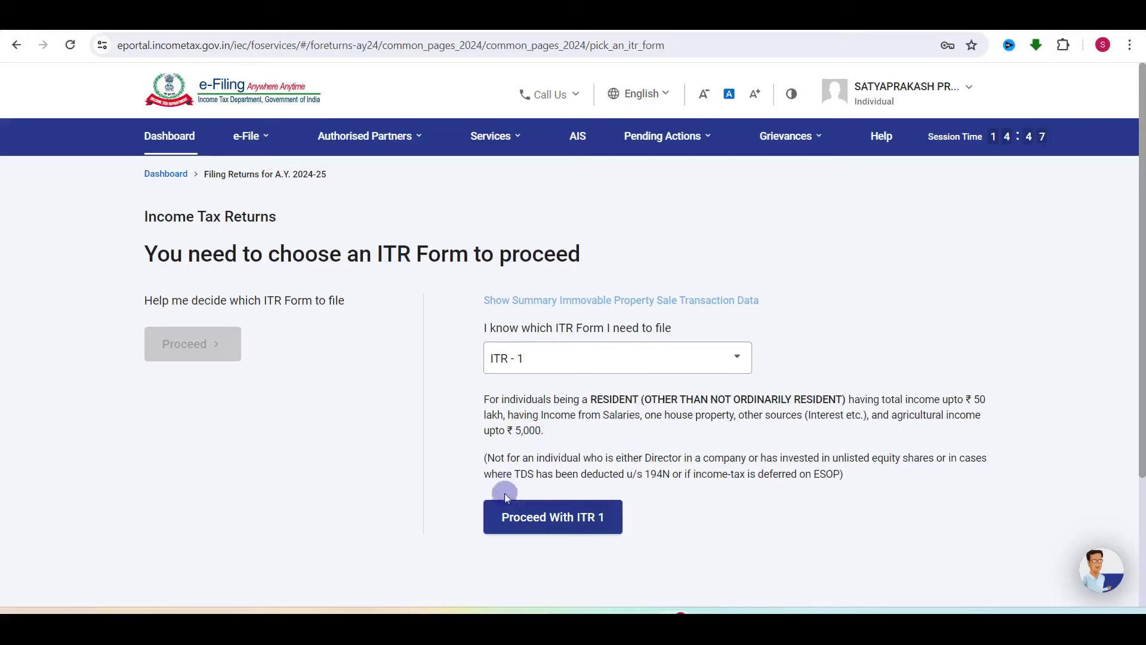
left_click(574, 533)
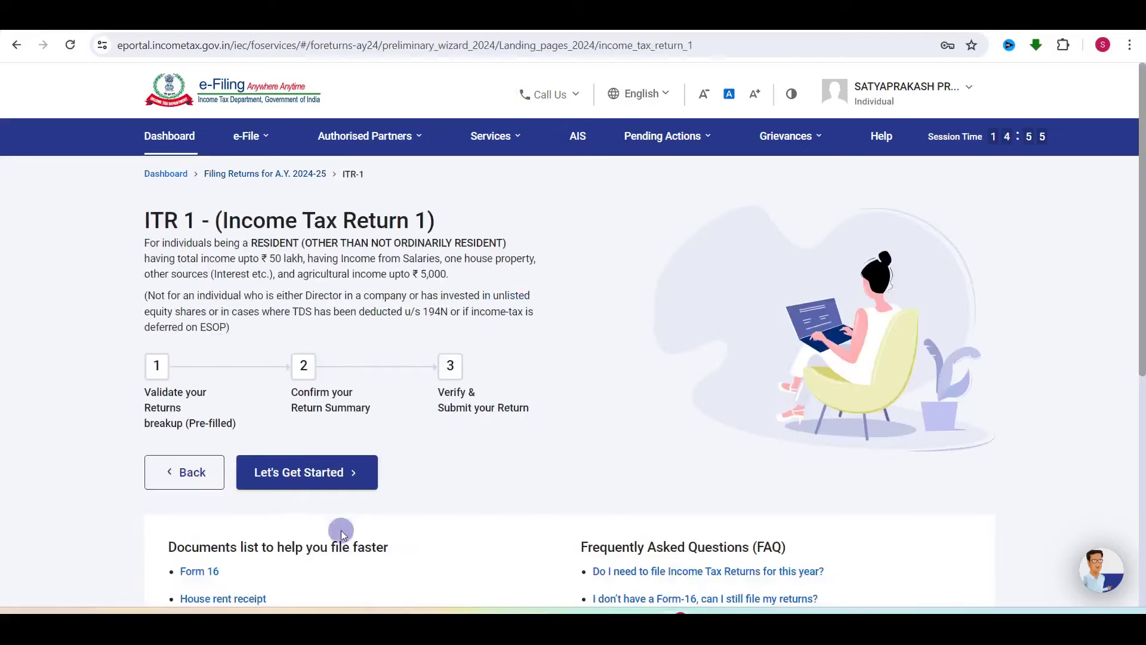
left_click(316, 483)
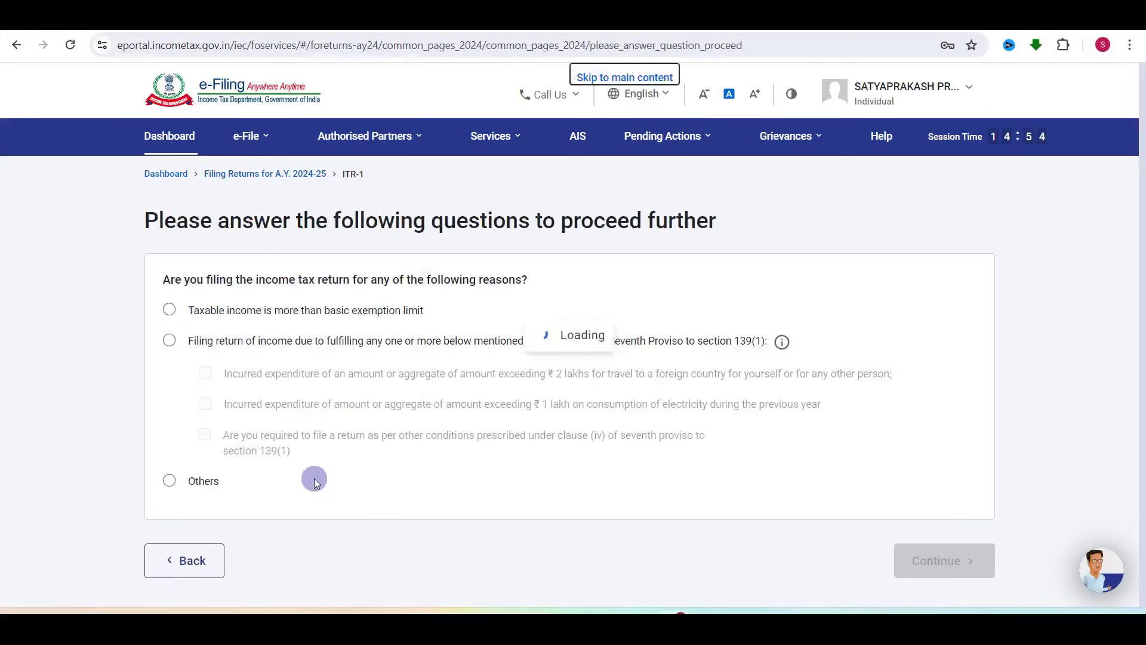
Step: Give "Taxable income is more than basic exemption limit" as the filing reason, continue and acknowledge the pre-filled data notice
left_click(170, 312)
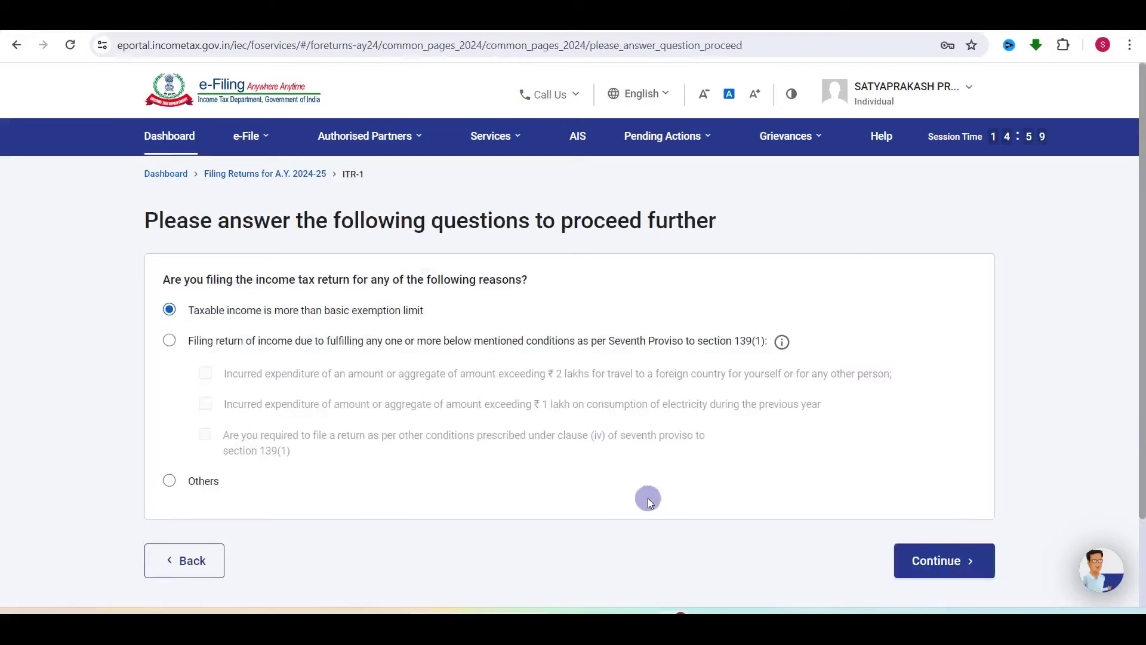
left_click(924, 569)
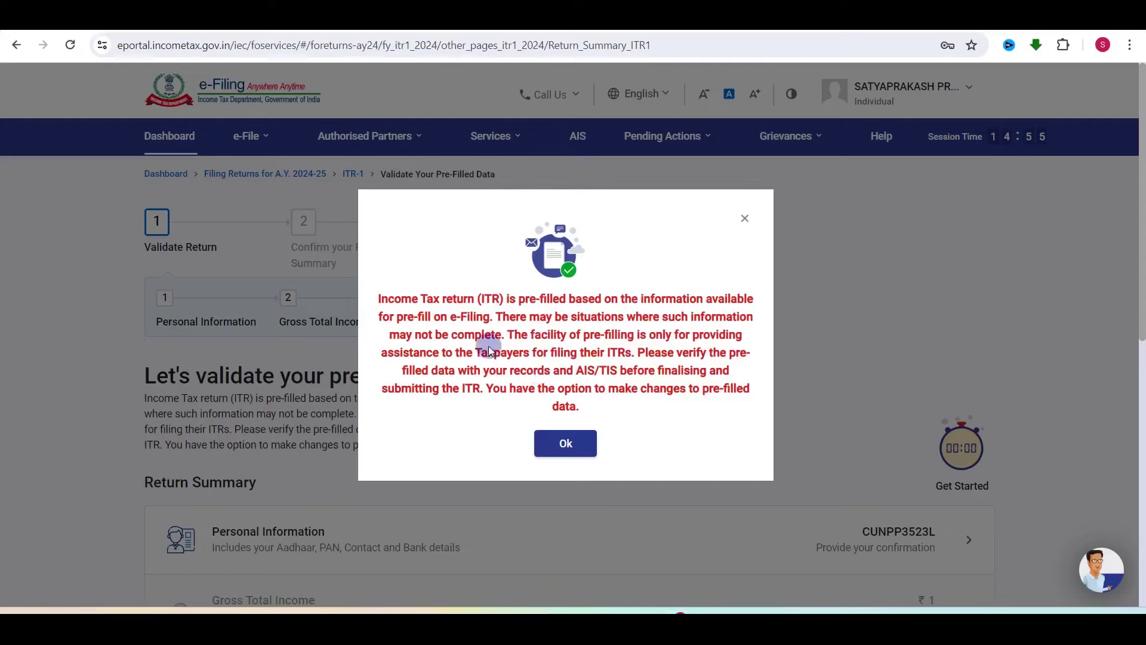
left_click(567, 446)
Step: Open the Personal Information section of the return and set Nature of Employment to Others
scroll(568, 452, "down", 6)
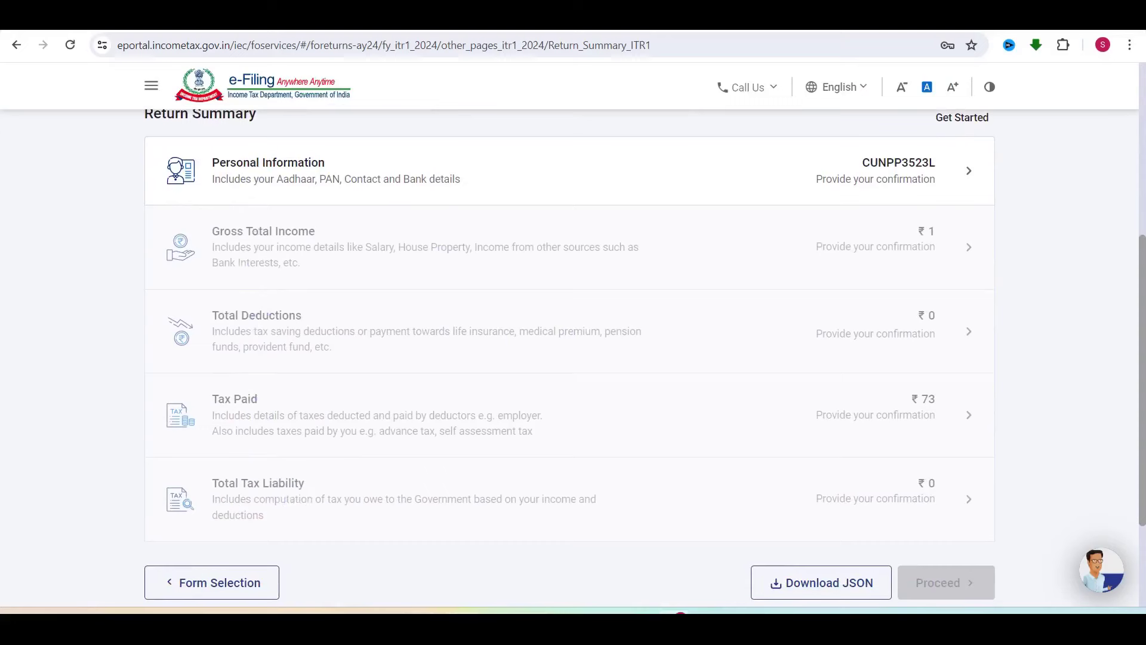
left_click(551, 156)
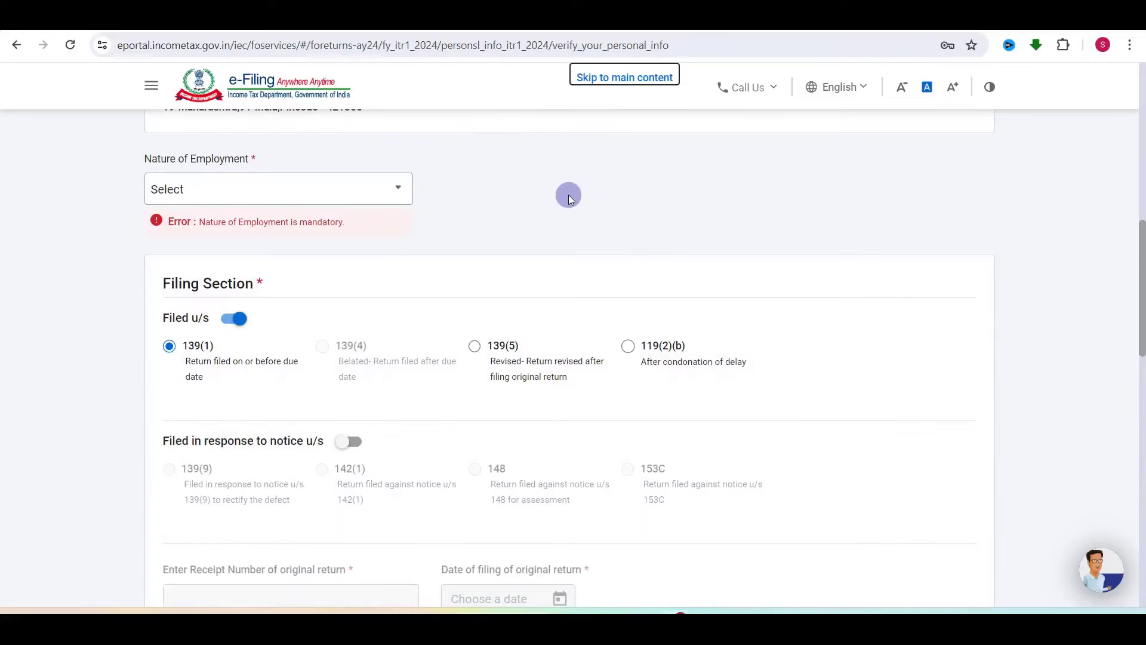
left_click(209, 189)
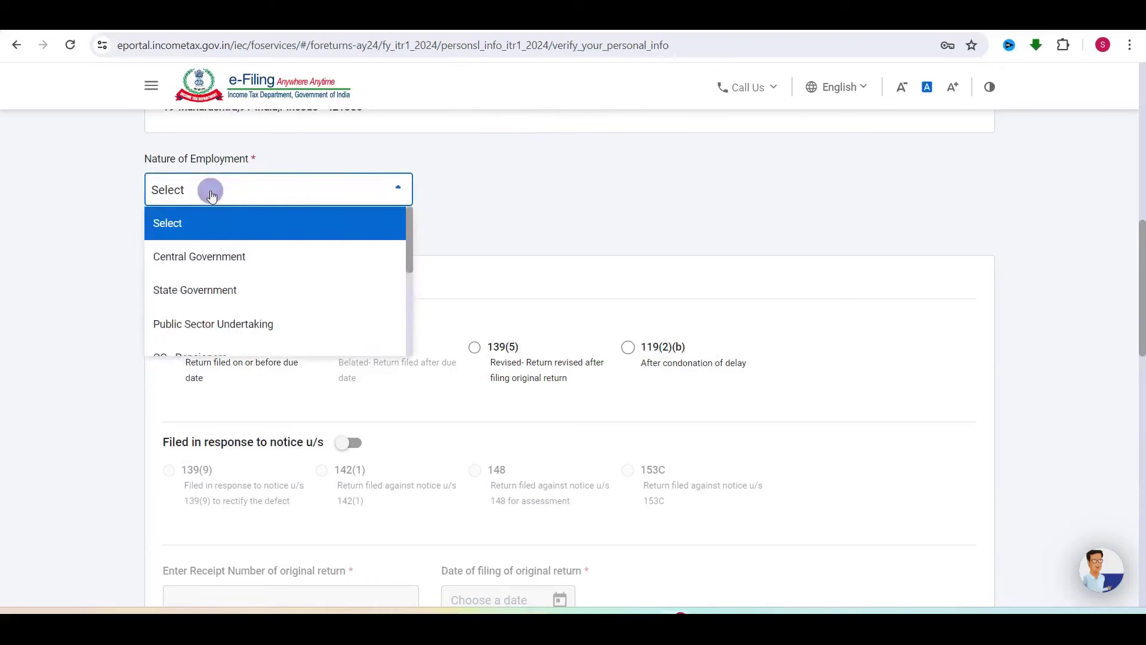
scroll(238, 304, "down", 5)
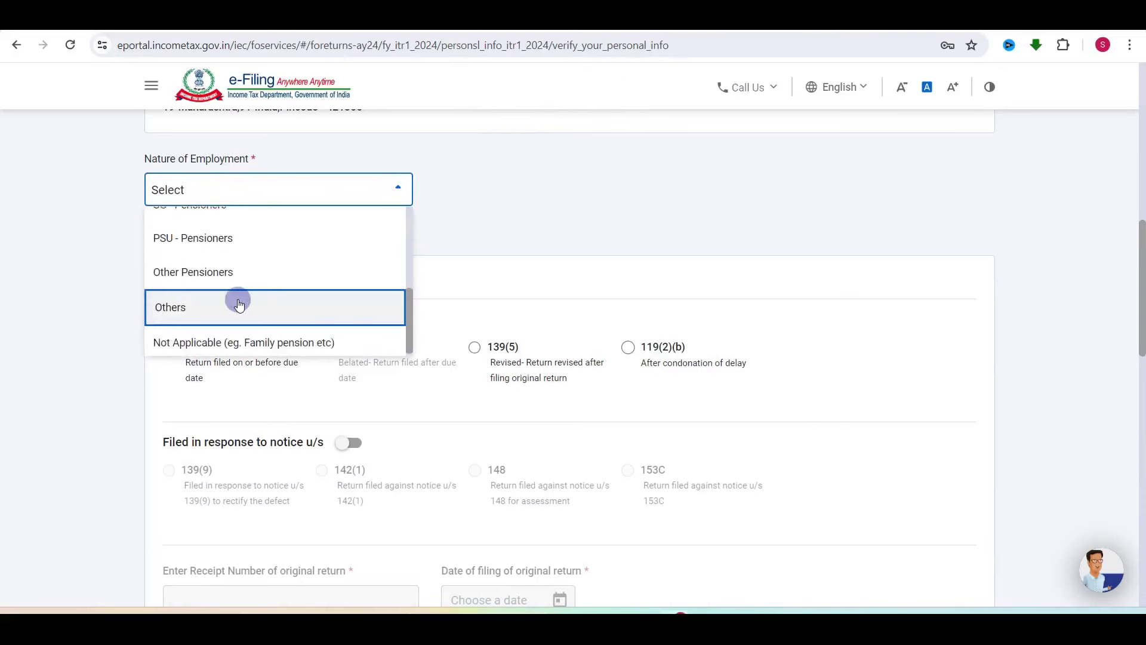
left_click(185, 308)
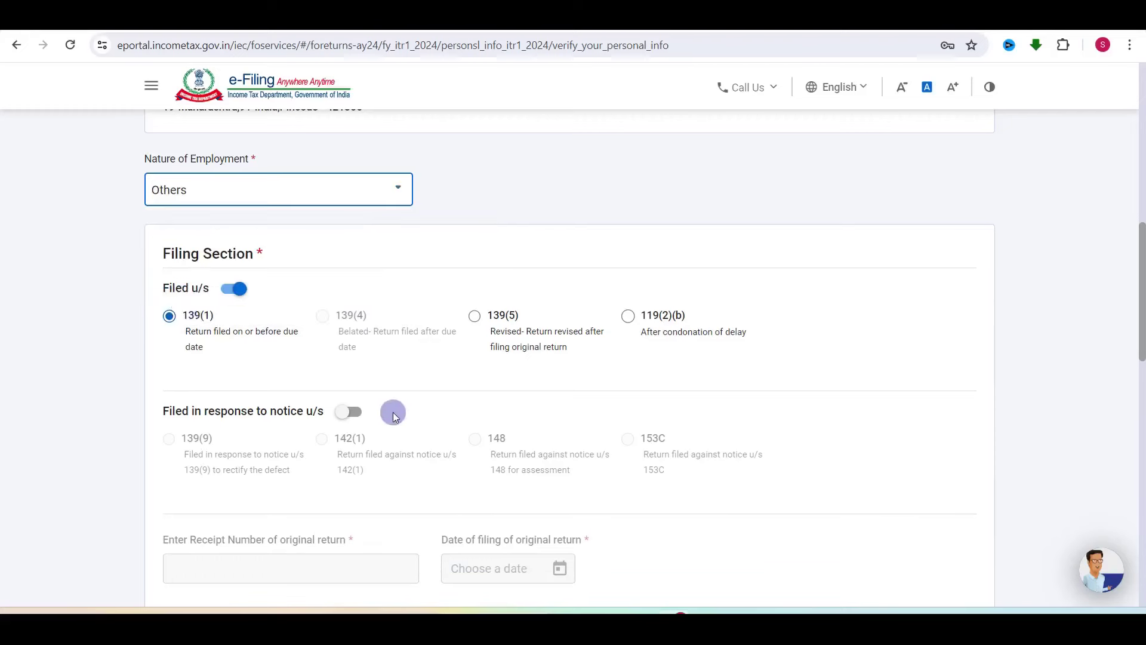
Step: Review the filing section, the tax regime option and the bank details, and confirm the personal information
scroll(392, 410, "down", 2)
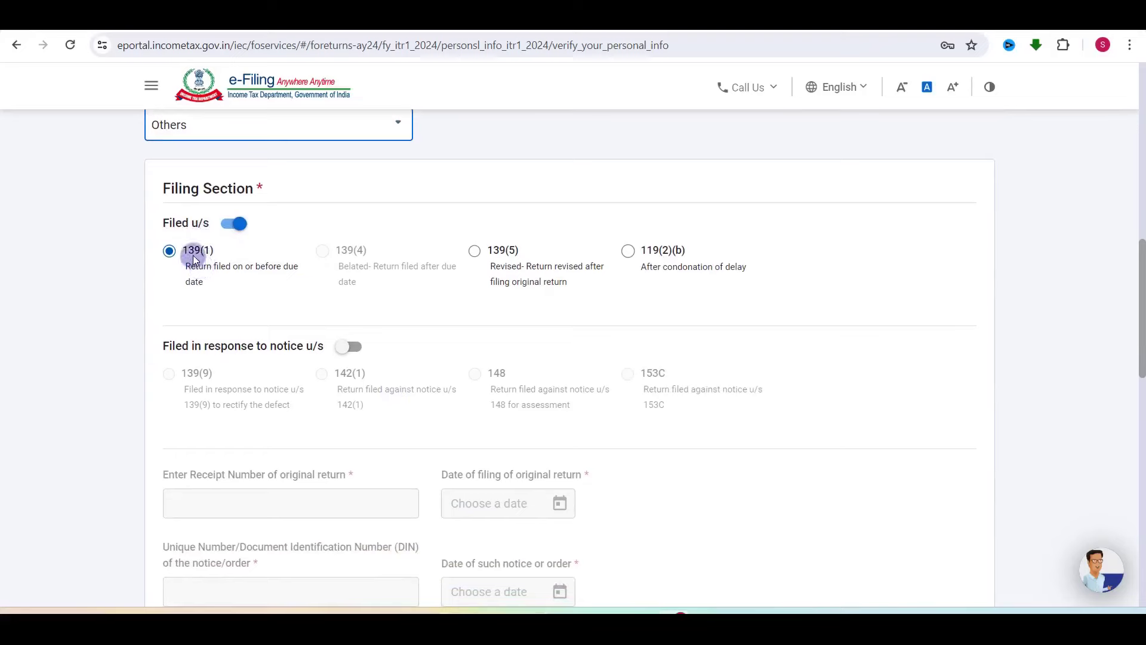
scroll(385, 378, "down", 6)
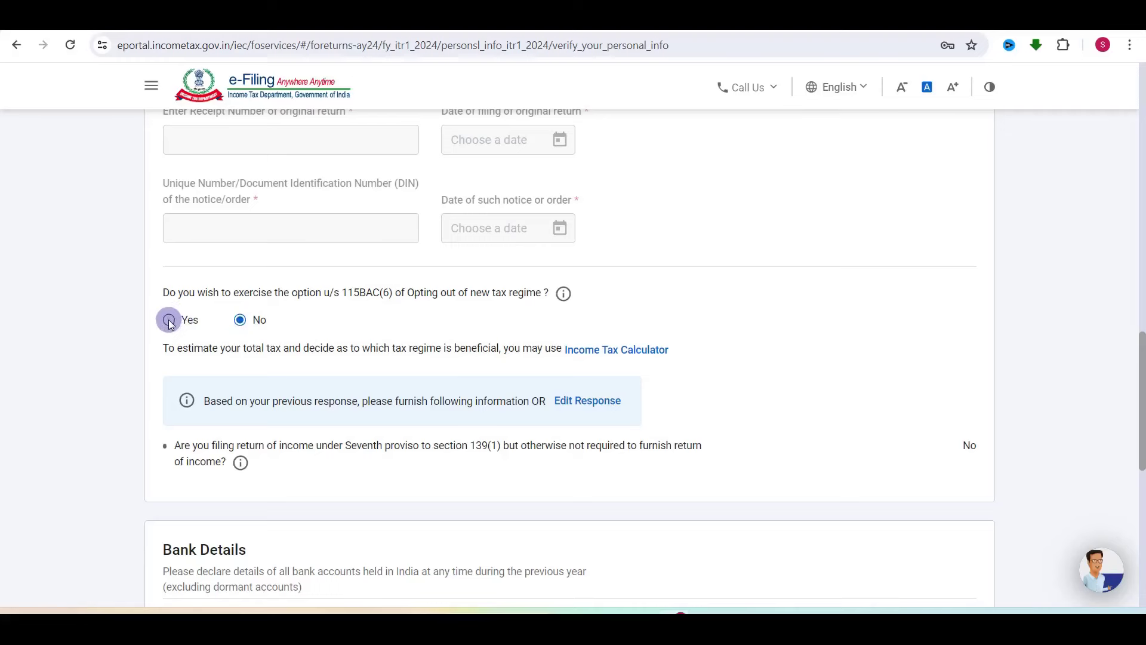
scroll(366, 418, "down", 4)
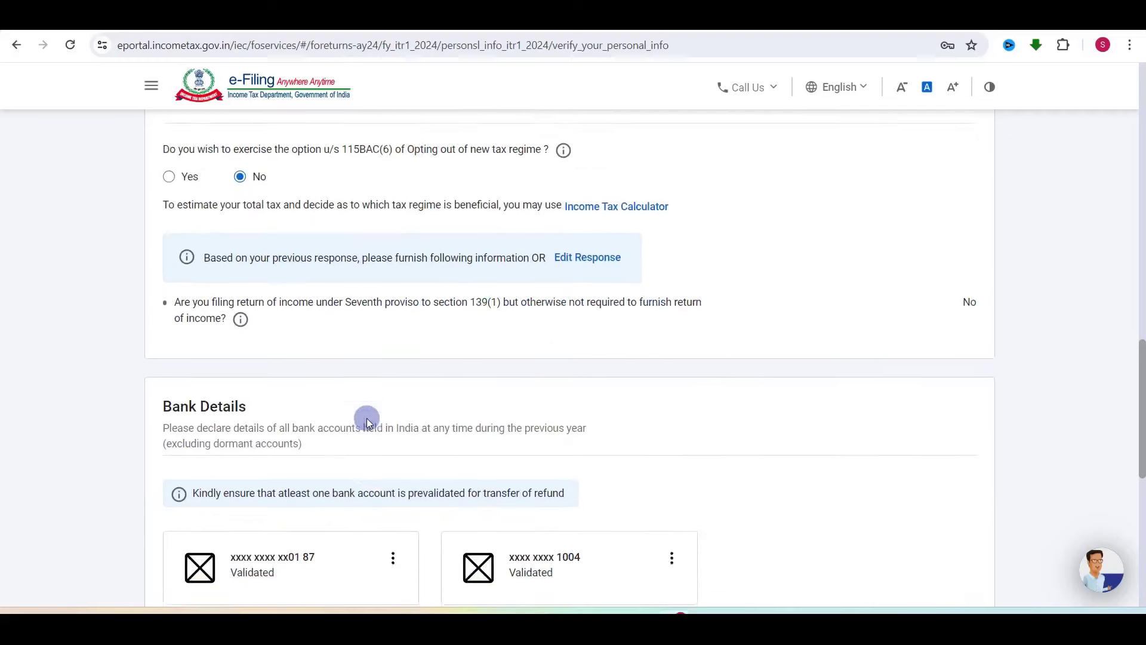
scroll(367, 418, "down", 3)
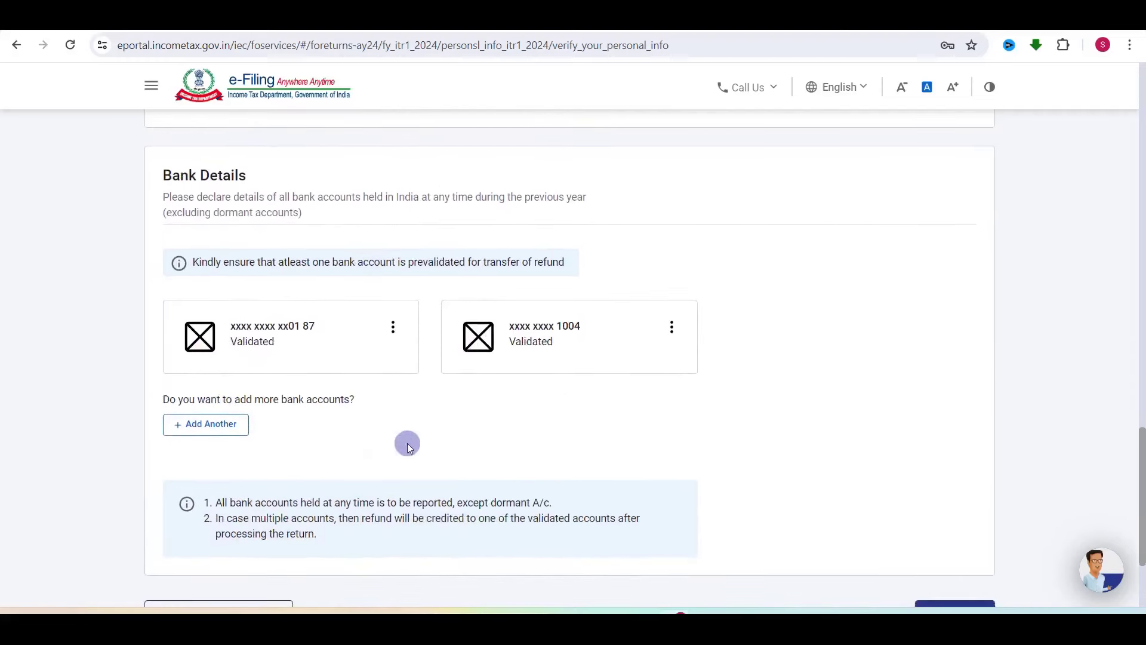
scroll(407, 447, "down", 1)
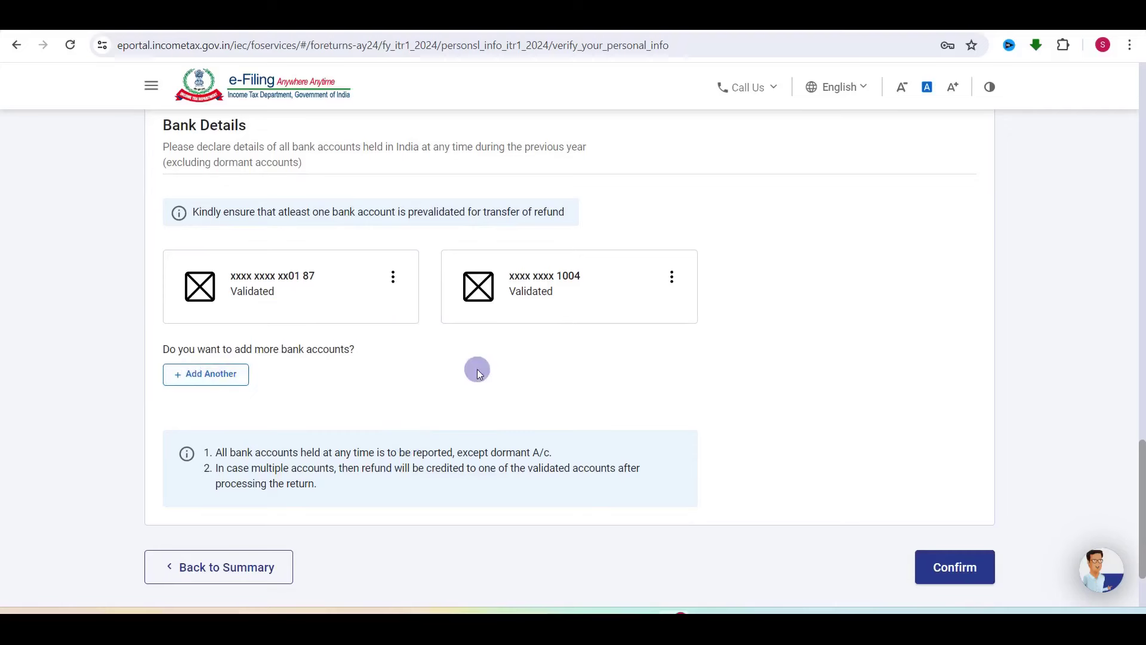
left_click(960, 571)
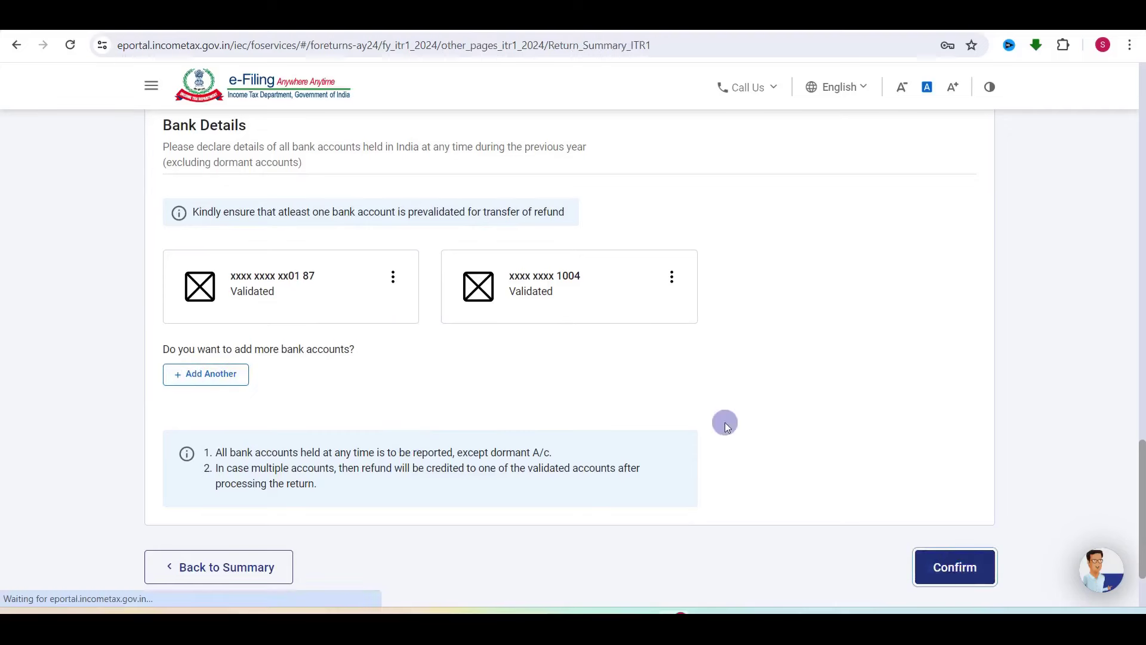
Step: Open the Gross Total Income section and skip the salary exemption questions
scroll(594, 367, "down", 3)
scroll(594, 367, "down", 2)
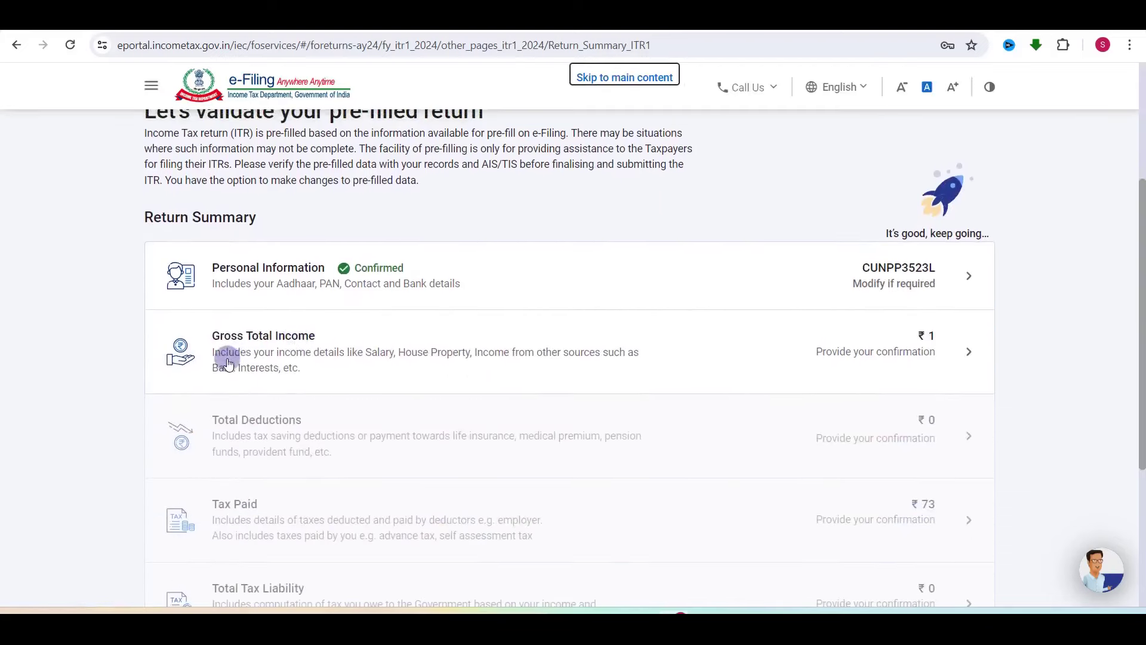
left_click(853, 355)
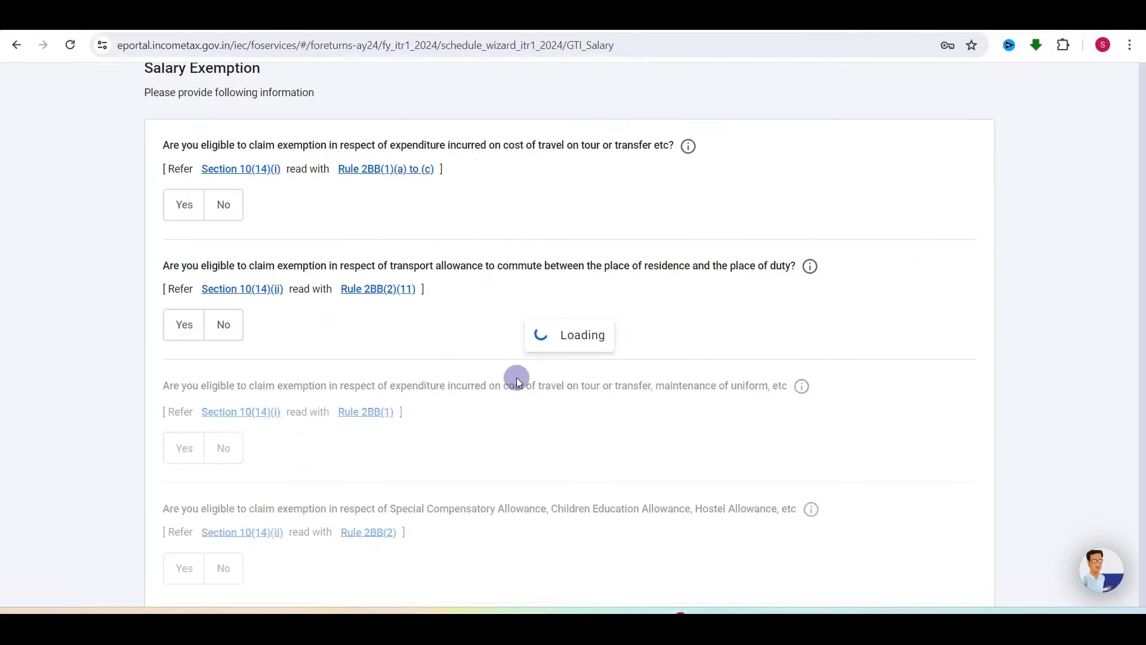
scroll(516, 377, "down", 3)
scroll(517, 377, "down", 1)
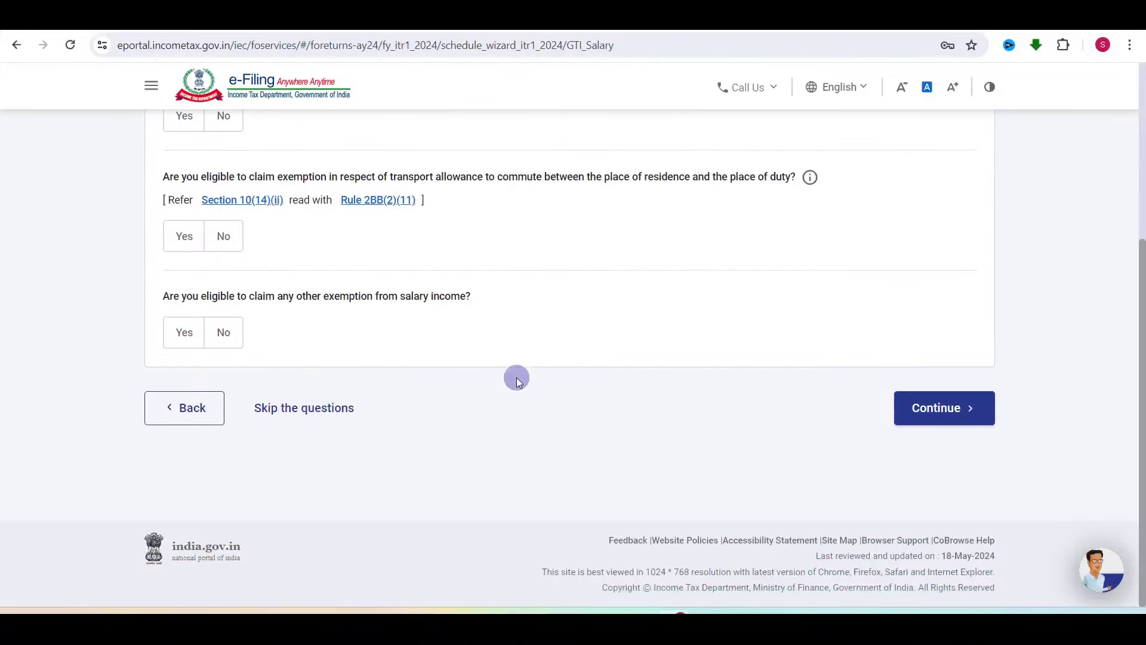
left_click(301, 408)
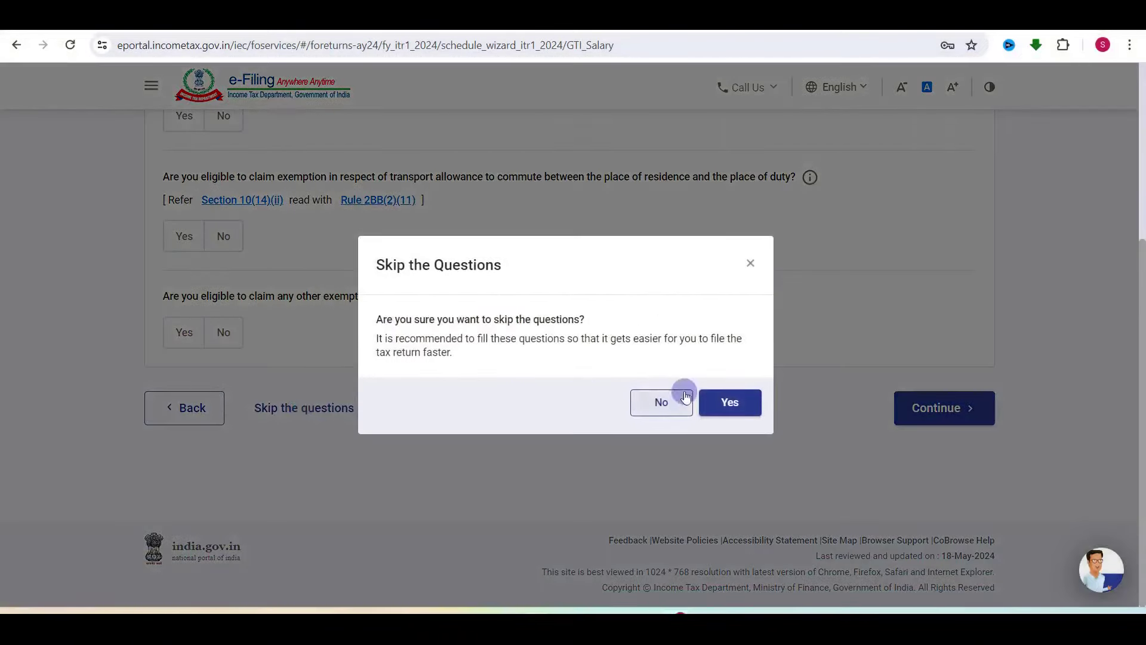
left_click(728, 403)
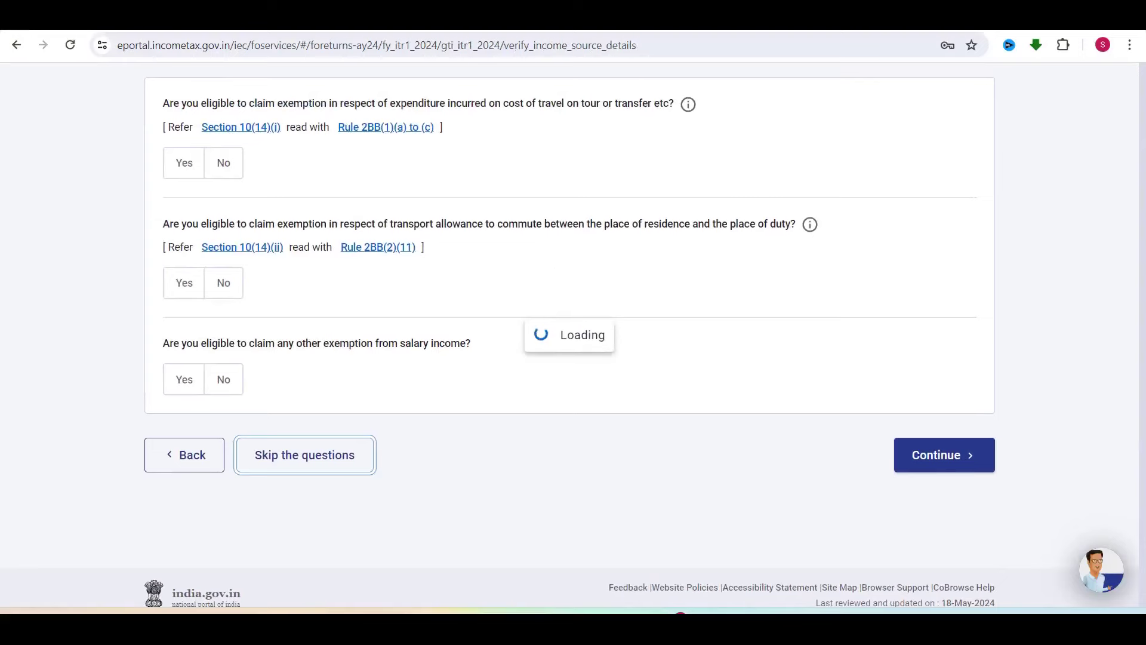
Step: Edit Income from Salary and set the salary as per section 17(1) to 650000
scroll(542, 397, "down", 3)
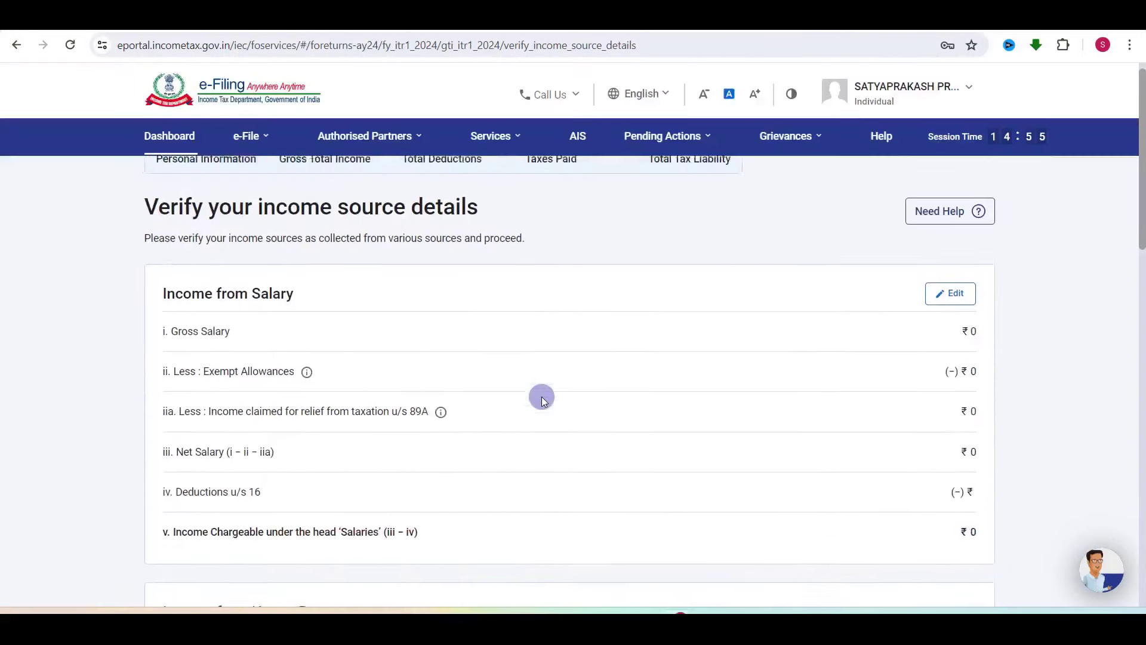
scroll(542, 399, "down", 1)
left_click(949, 215)
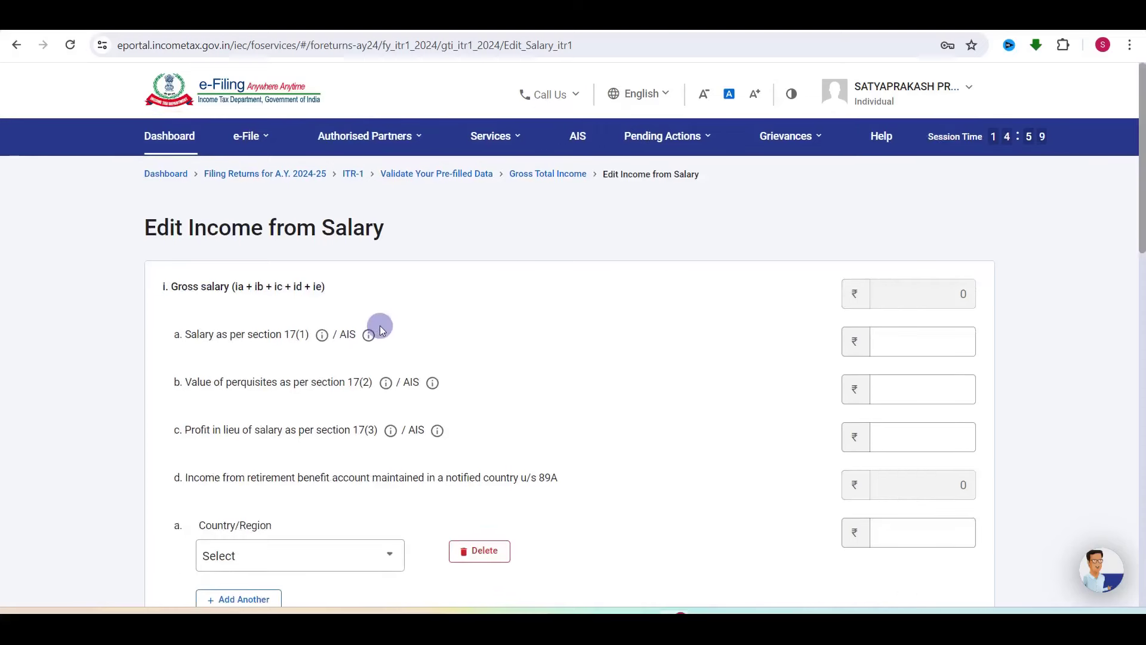
left_click(895, 339)
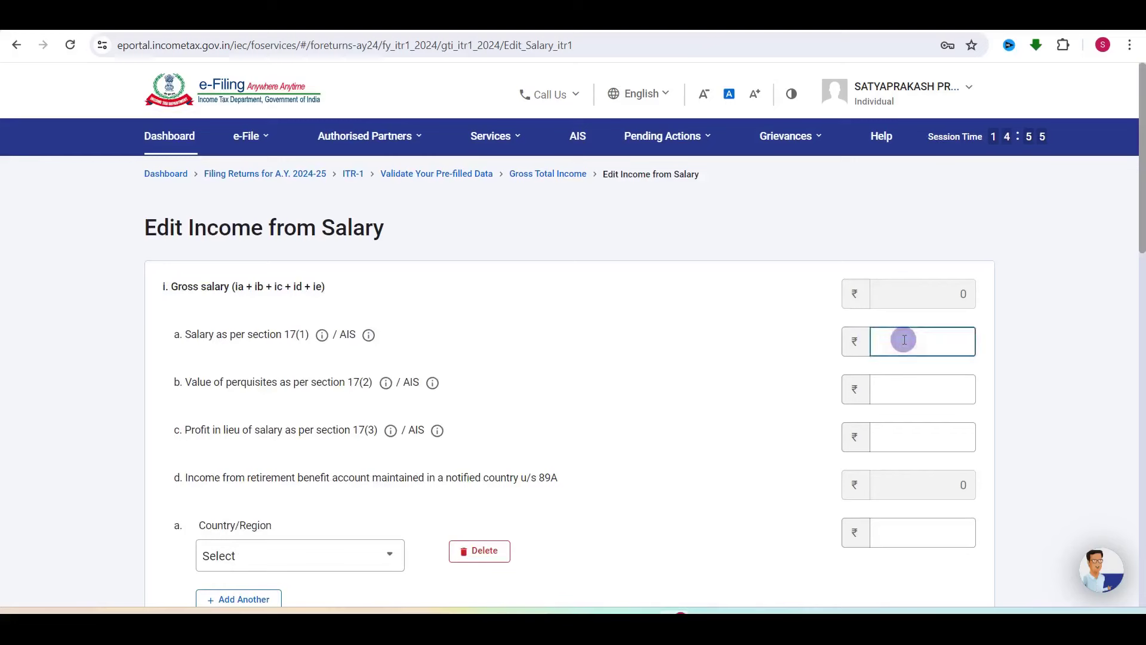
type("650000")
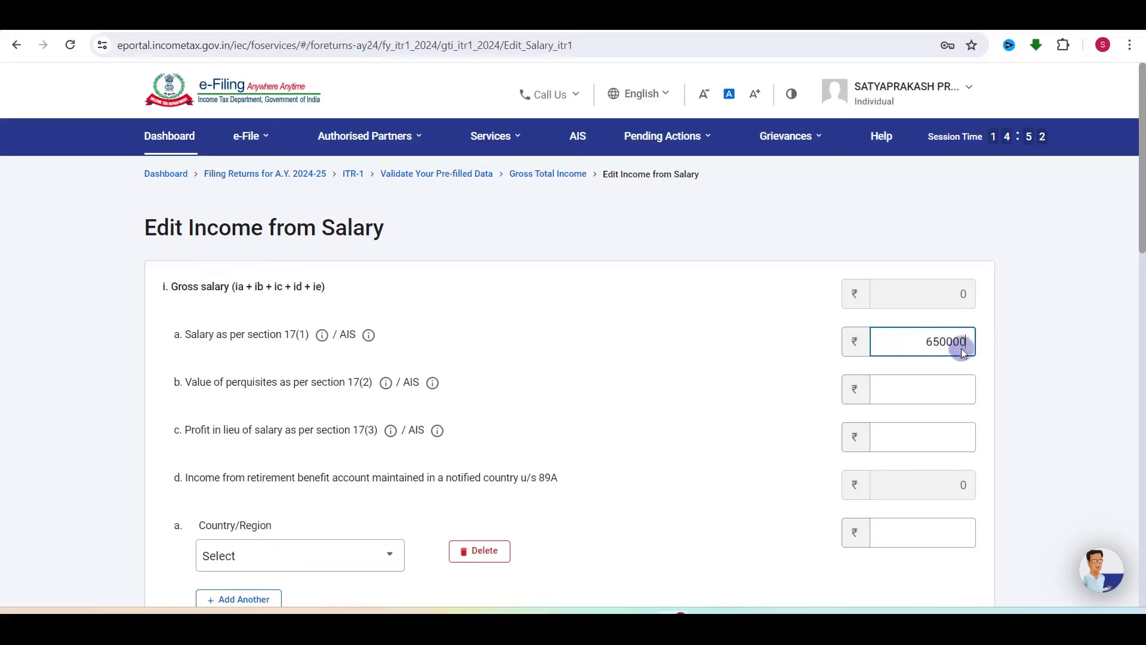
left_click(727, 371)
scroll(727, 371, "down", 2)
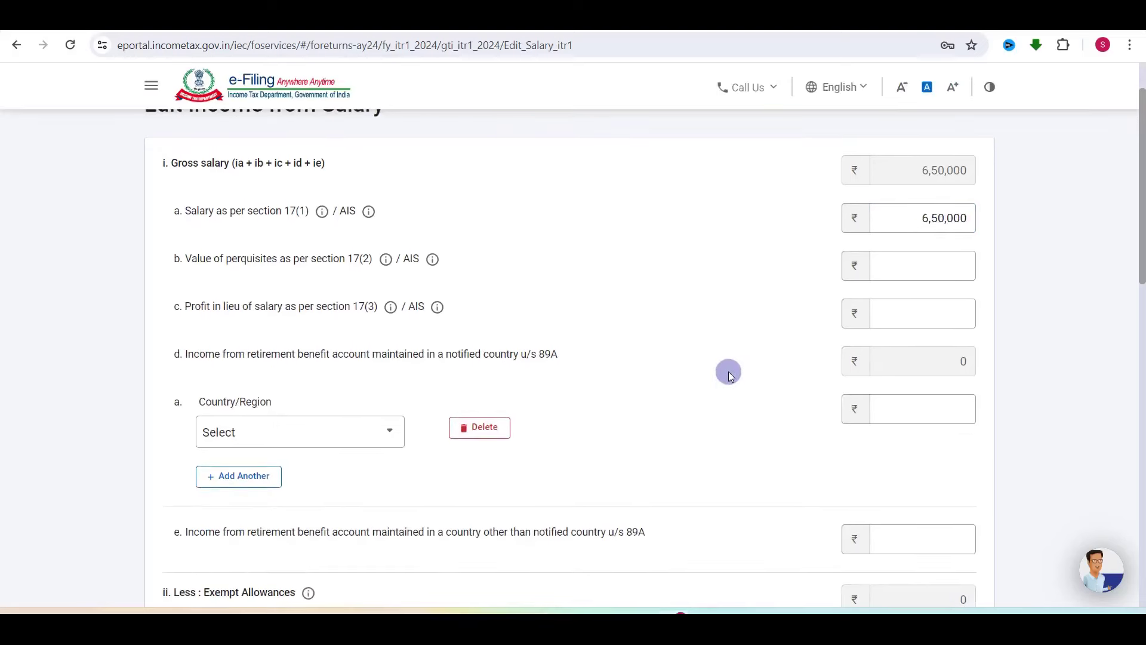
Step: Delete the empty country entry under income from a retirement benefit account in a notified country u/s 89A
left_click(299, 266)
left_click(323, 306)
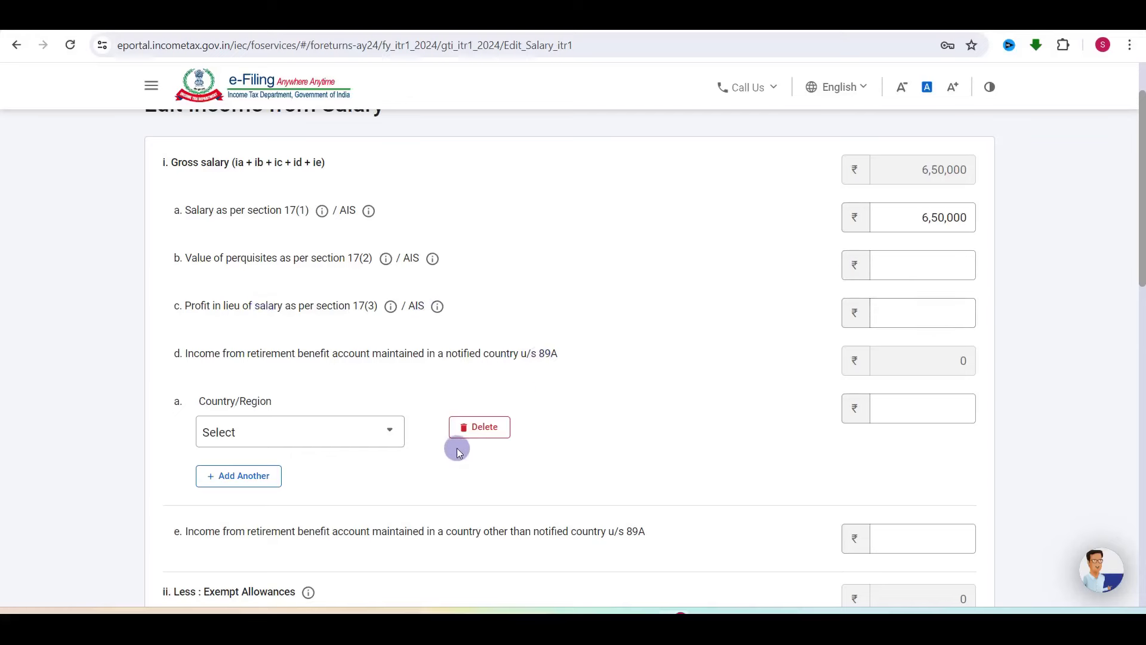
left_click(507, 438)
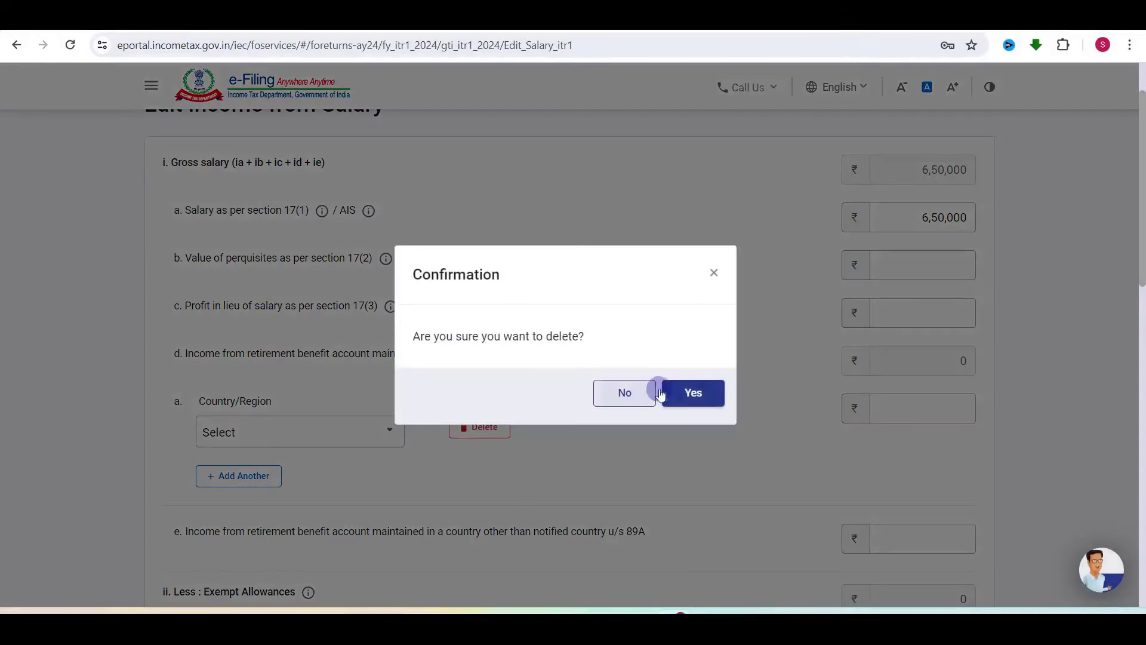
left_click(693, 393)
Step: Look through the available exempt allowance types in the Exempt Allowances section of the salary income
scroll(697, 400, "down", 3)
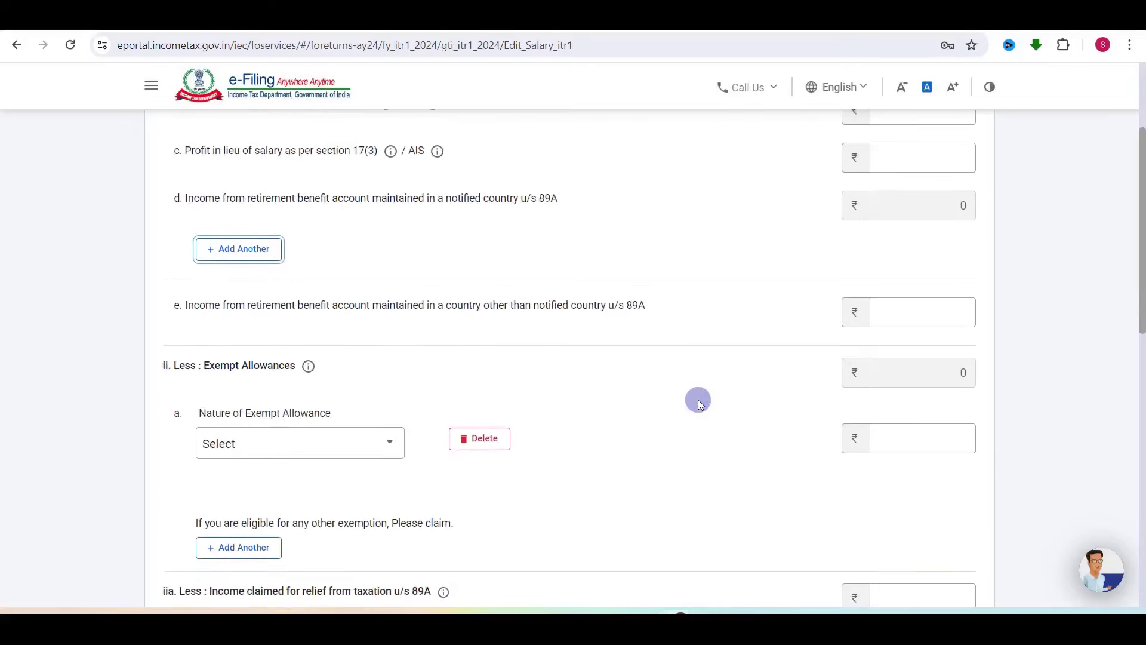
scroll(515, 371, "down", 2)
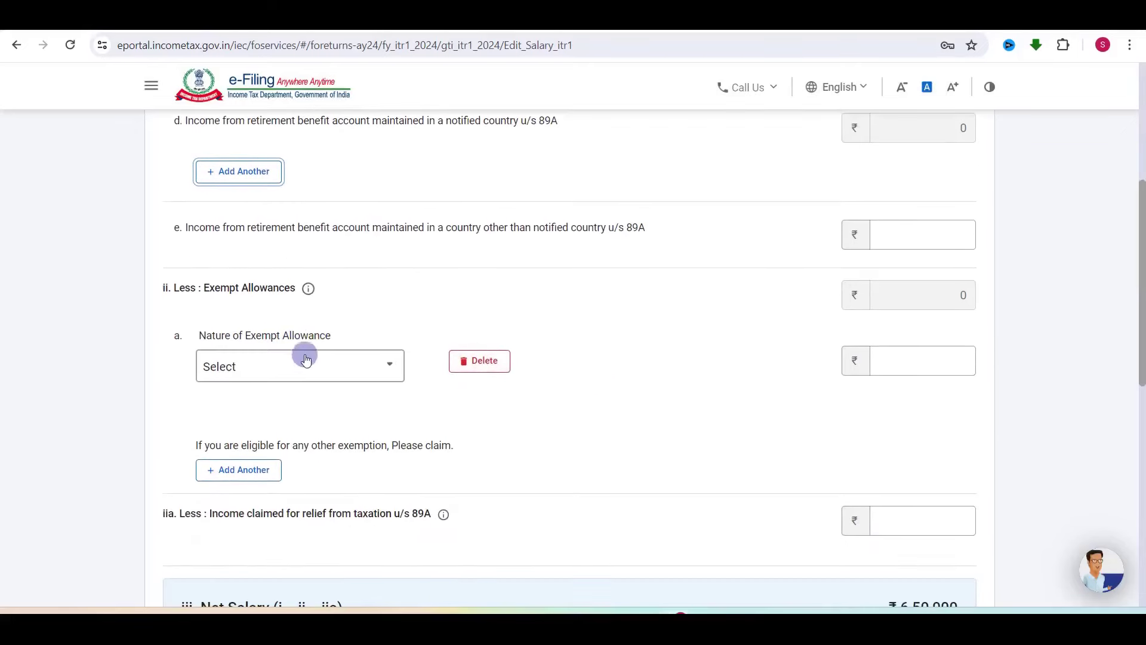
left_click(327, 364)
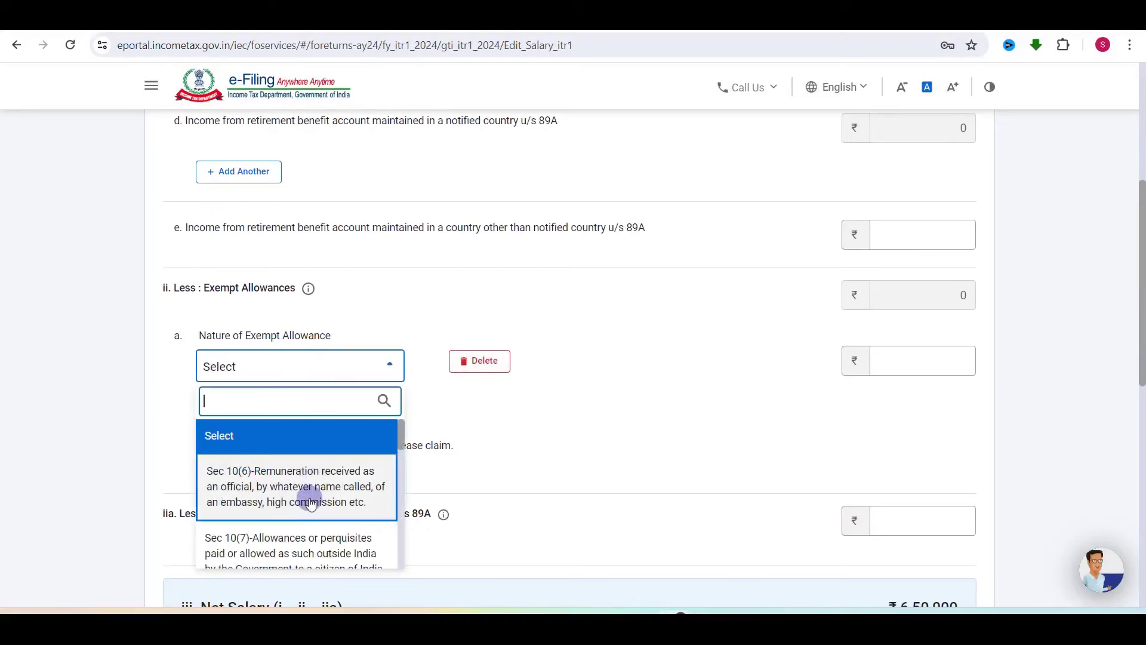
scroll(308, 499, "down", 3)
left_click(585, 421)
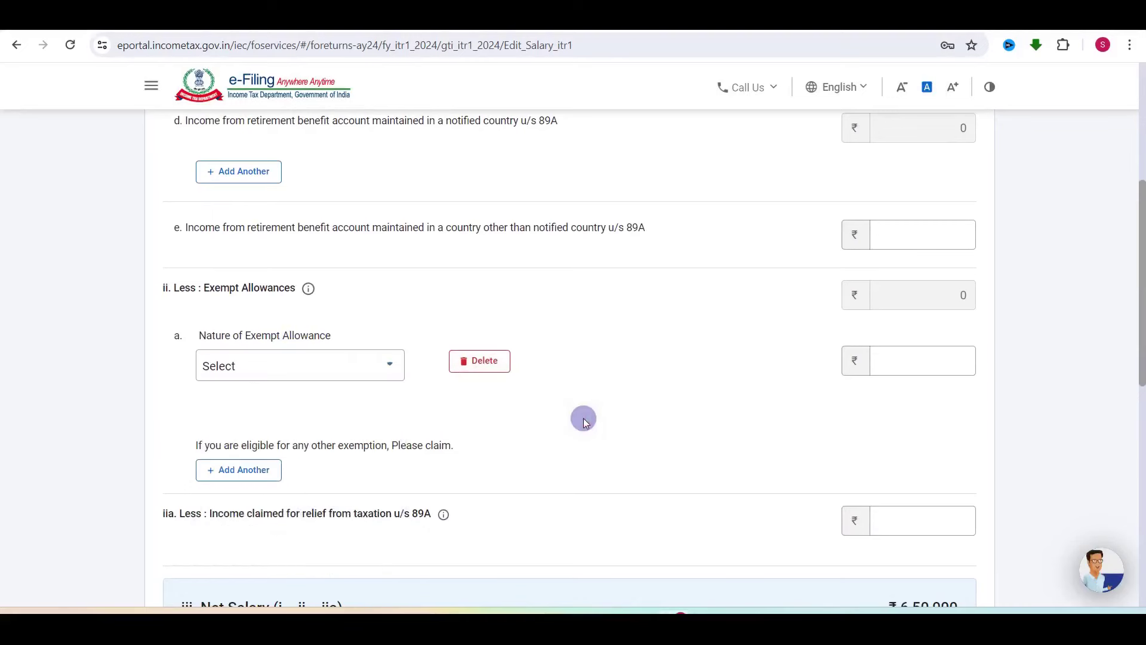
left_click(372, 375)
scroll(337, 488, "down", 1)
scroll(336, 488, "down", 5)
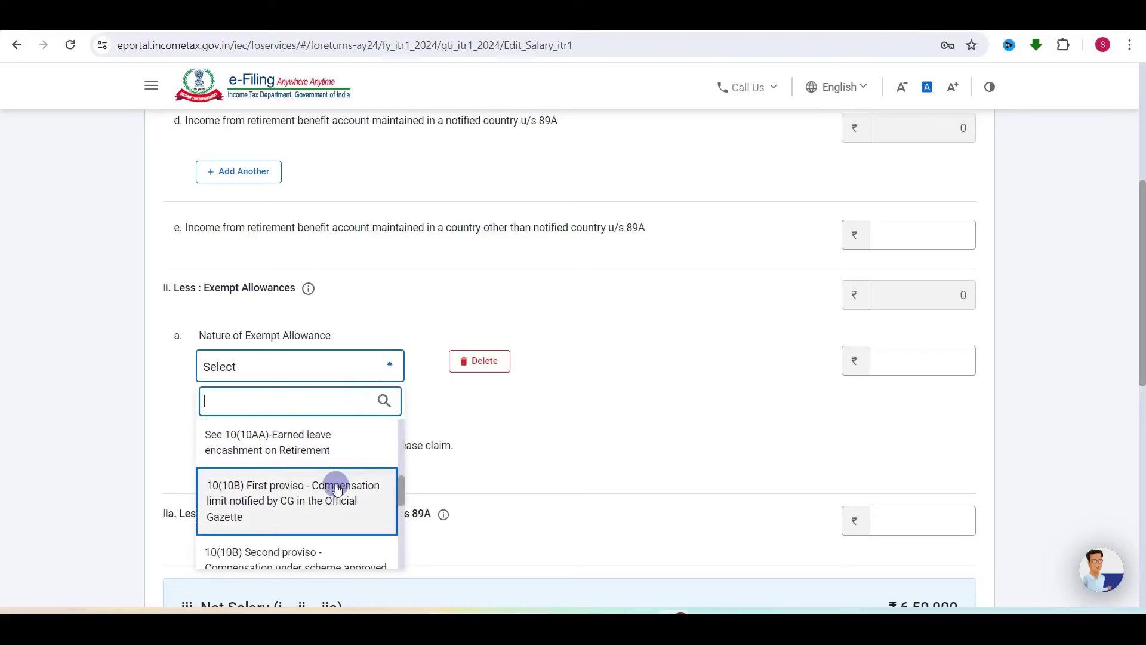
scroll(301, 494, "down", 3)
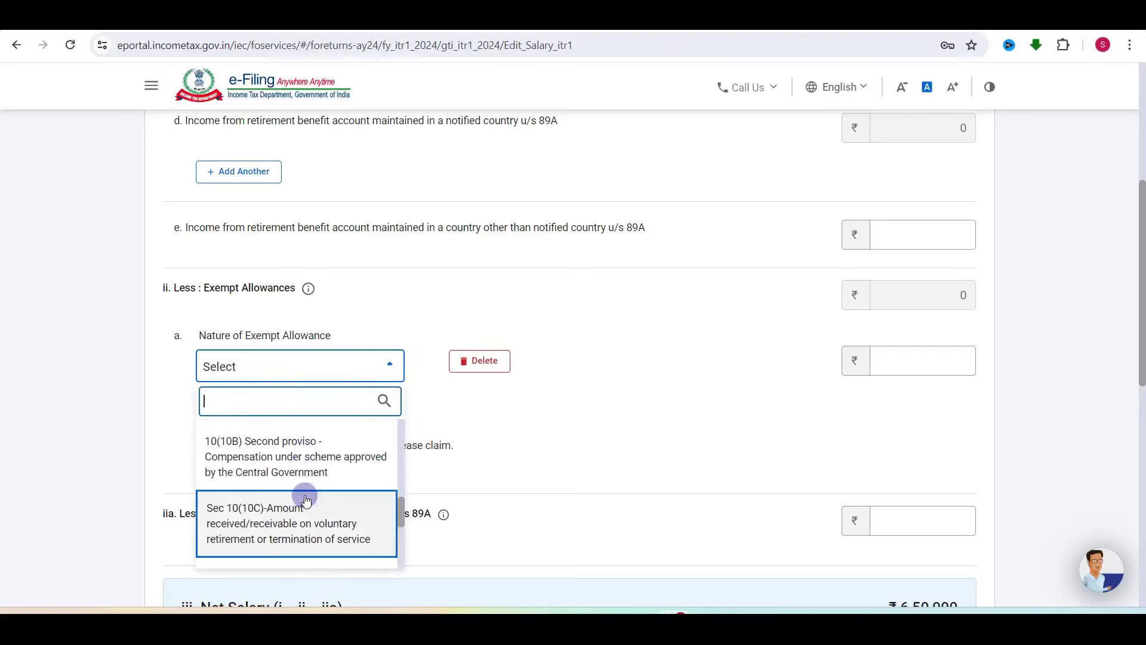
scroll(305, 499, "down", 1)
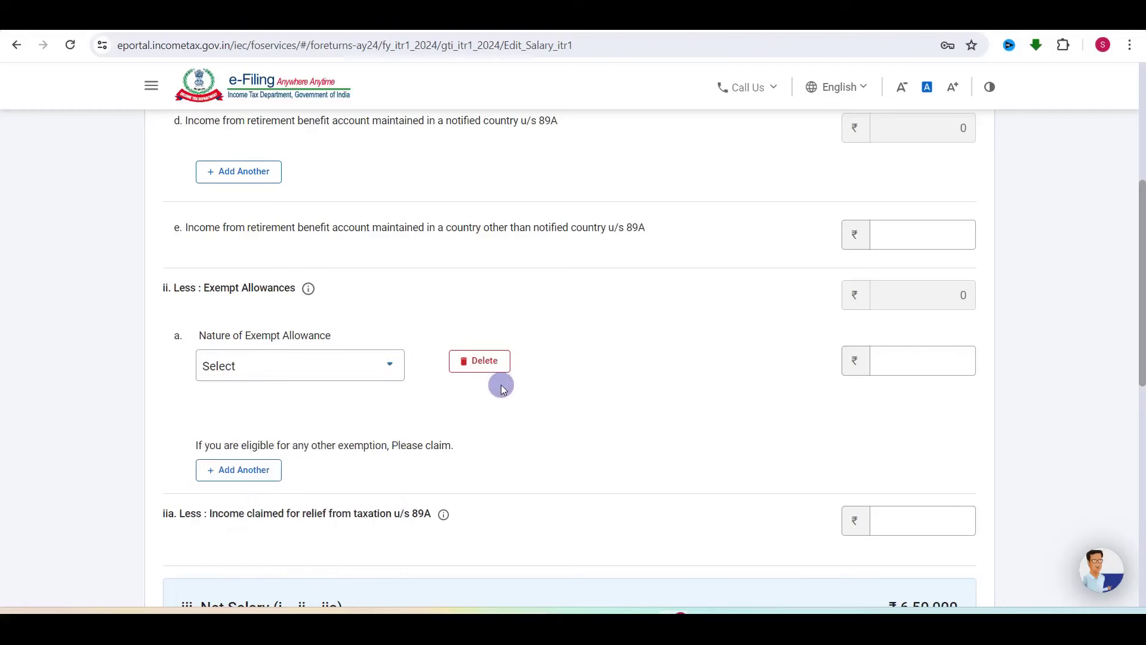
Step: Delete the empty exempt allowance entry and save the salary income details
left_click(479, 361)
left_click(693, 394)
scroll(703, 401, "down", 5)
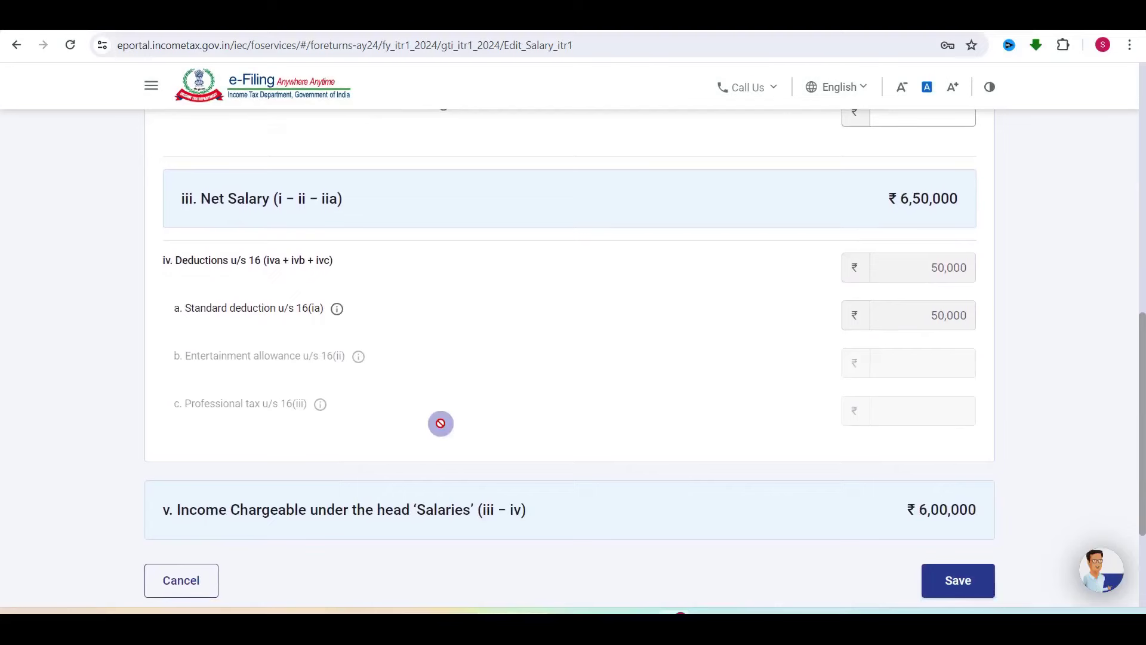
scroll(719, 439, "down", 1)
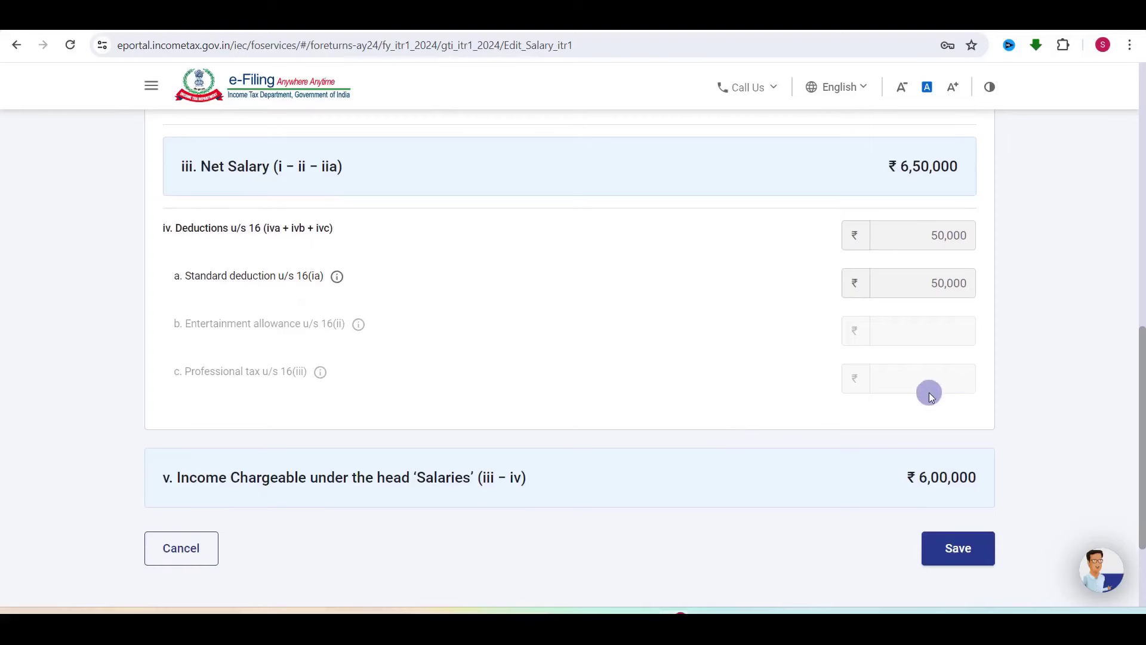
scroll(954, 552, "up", 1)
left_click(956, 561)
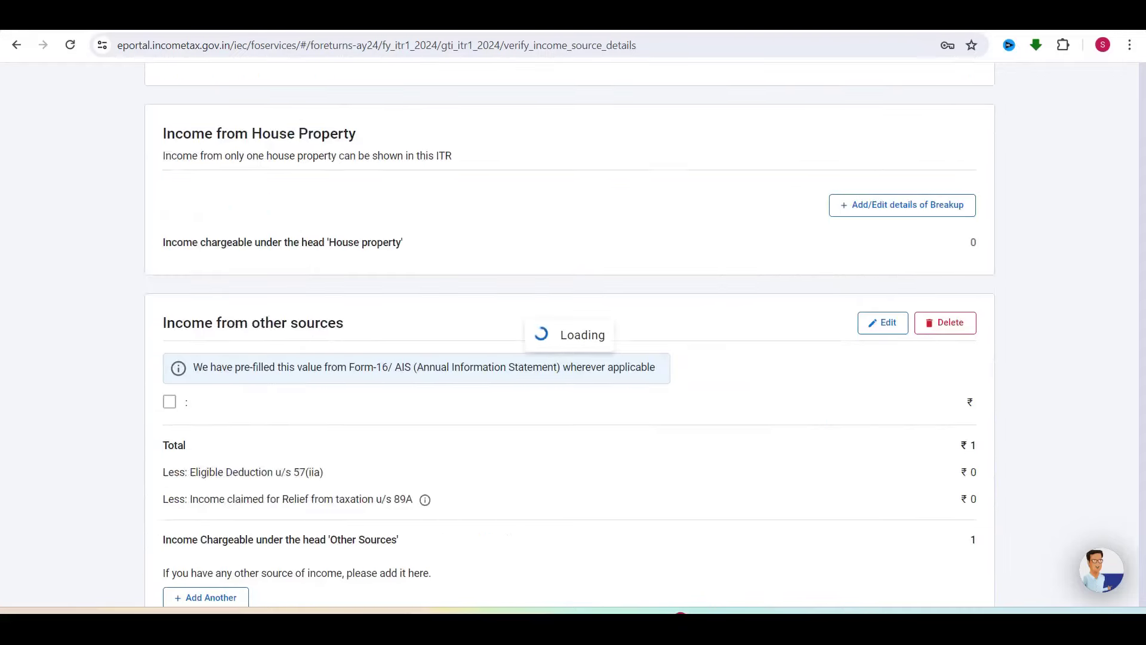
Step: Open the house property income breakup and examine the fields for the Self Occupied property type
scroll(518, 428, "down", 1)
scroll(518, 429, "down", 7)
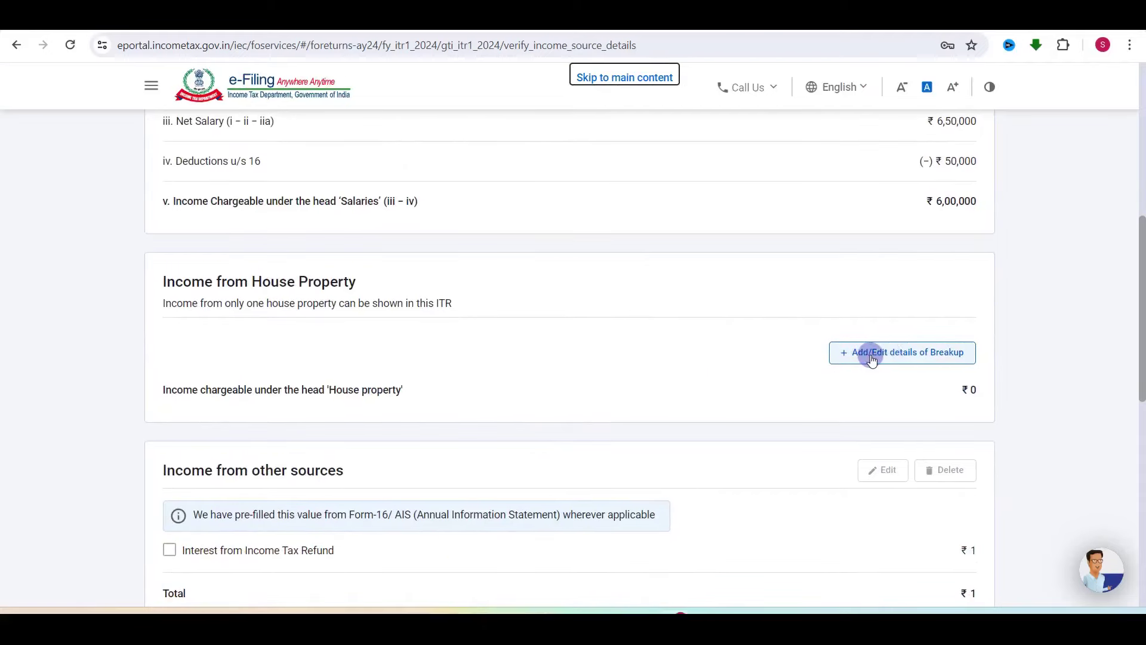
left_click(890, 356)
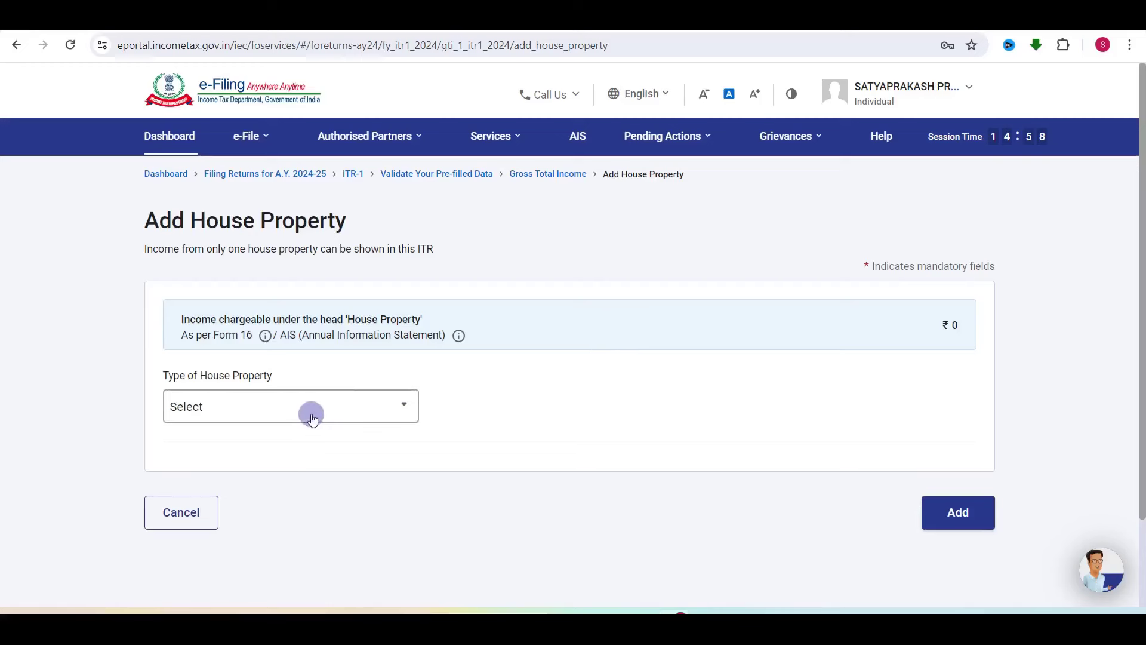
left_click(263, 403)
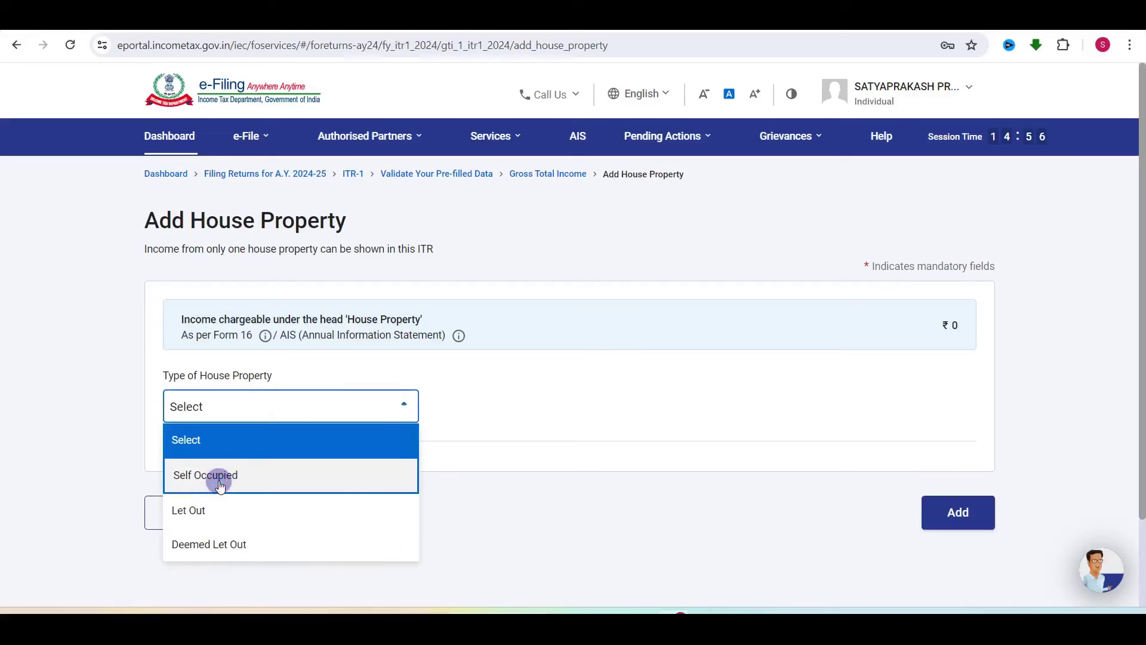
left_click(417, 469)
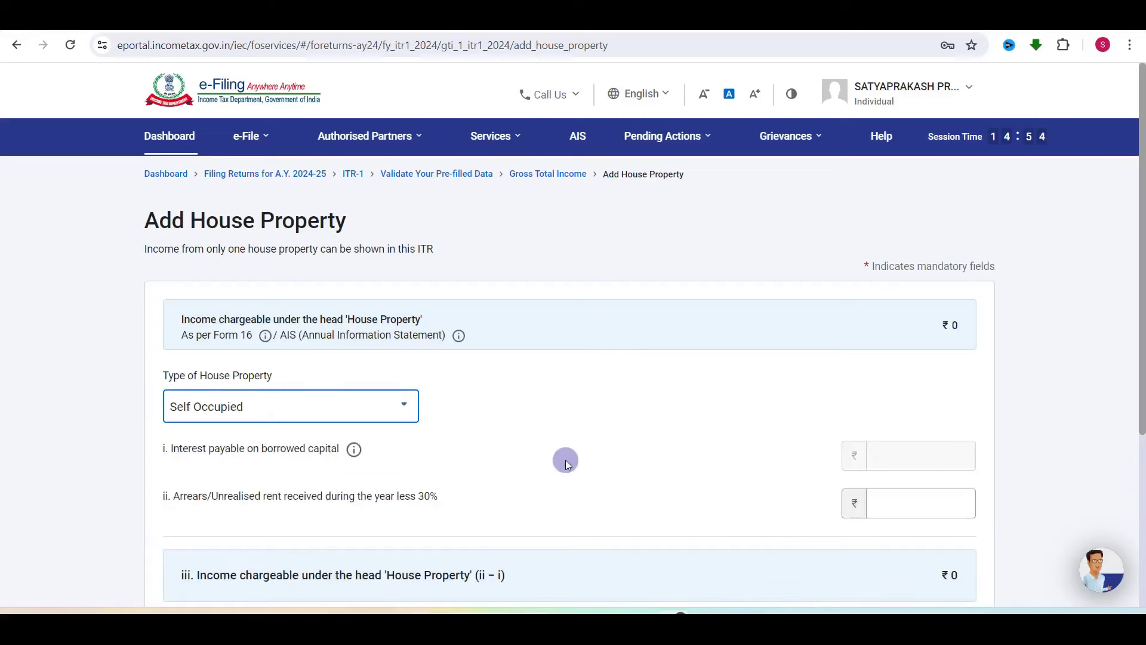
scroll(598, 461, "down", 3)
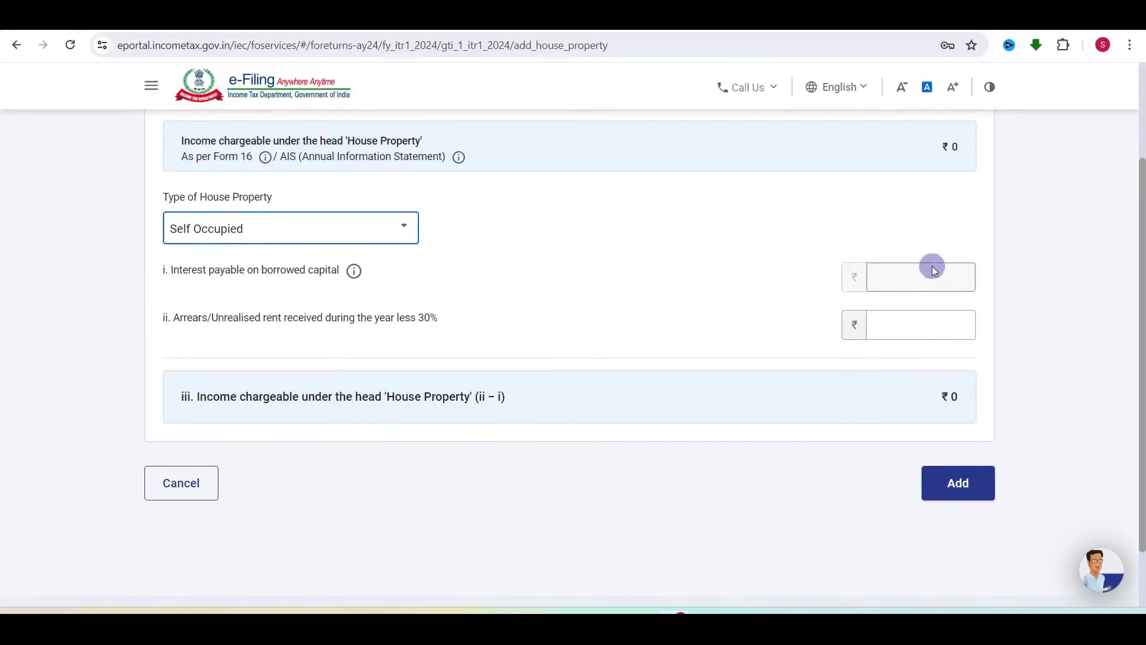
left_click(919, 284)
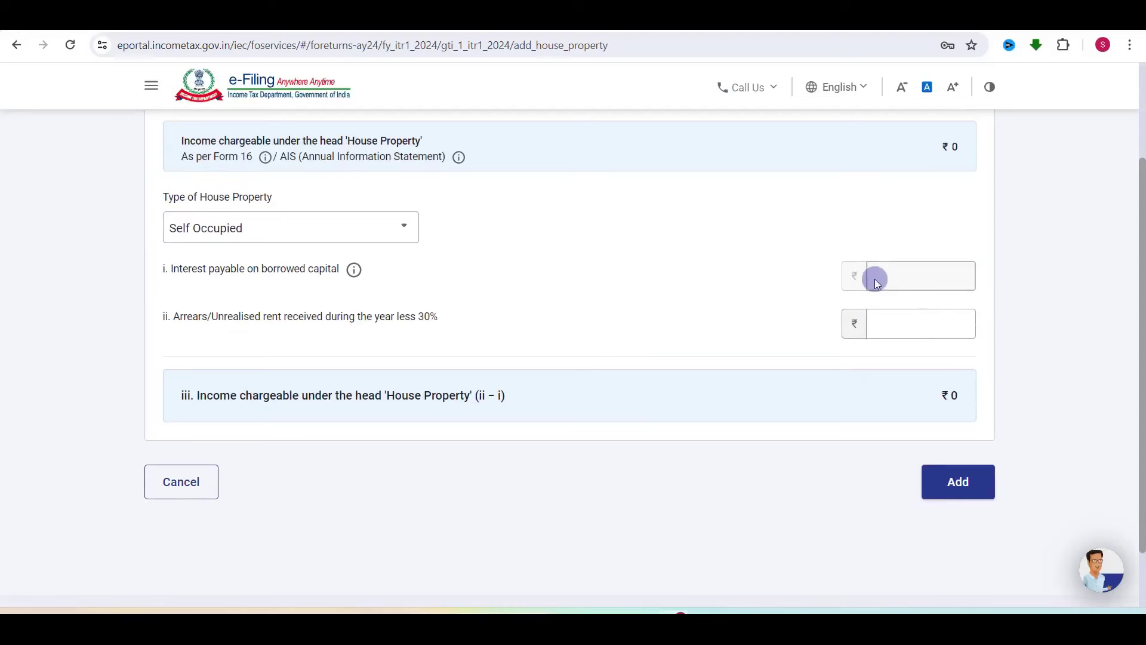
Step: Examine the fields for the Let Out property type and cancel adding the house property
left_click(239, 227)
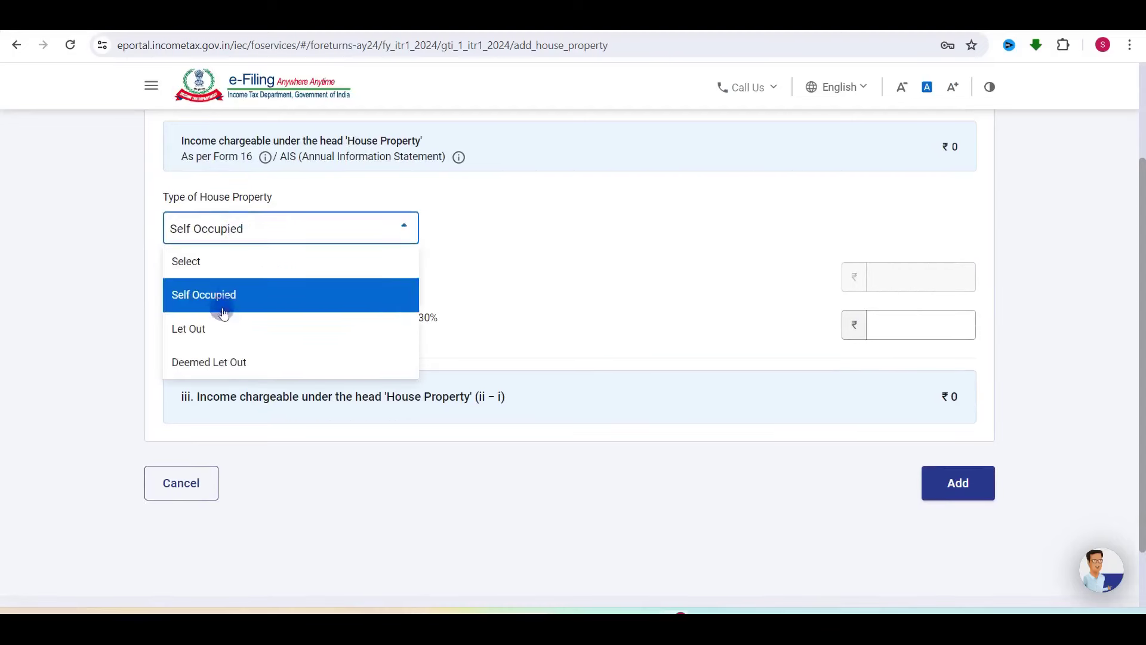
left_click(192, 333)
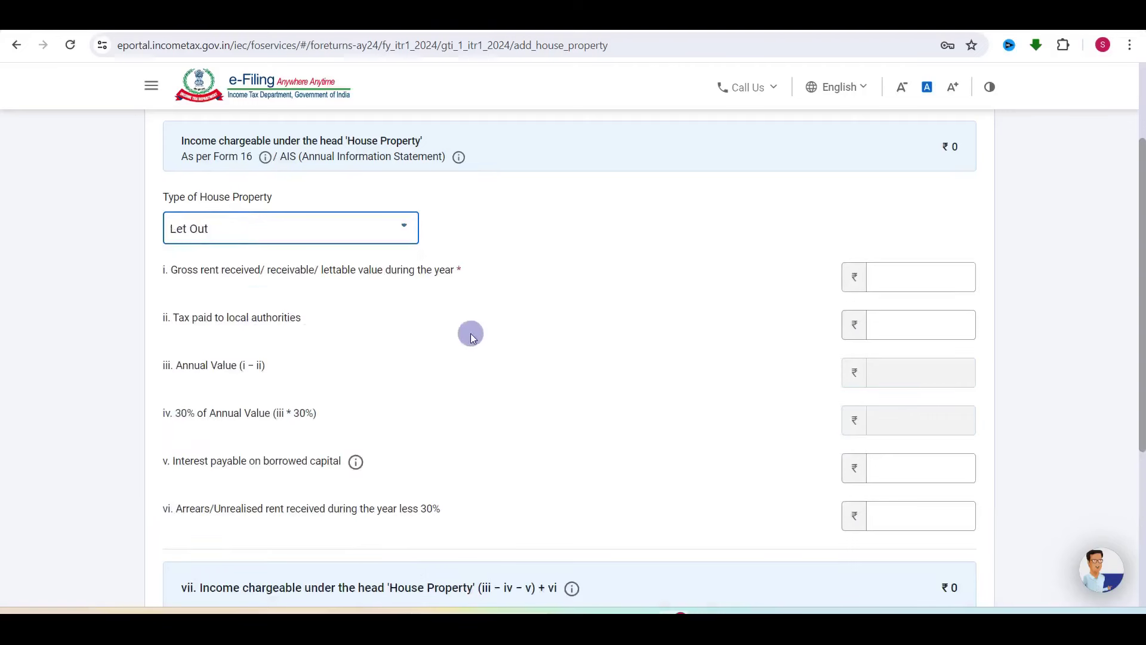
left_click(906, 332)
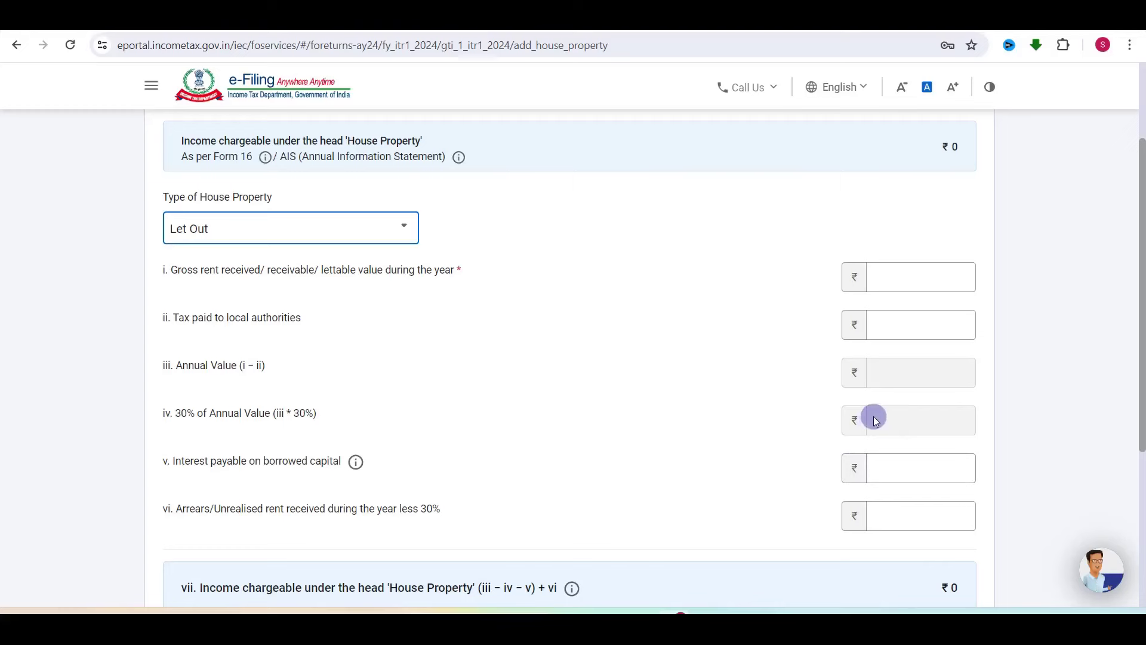
left_click(943, 469)
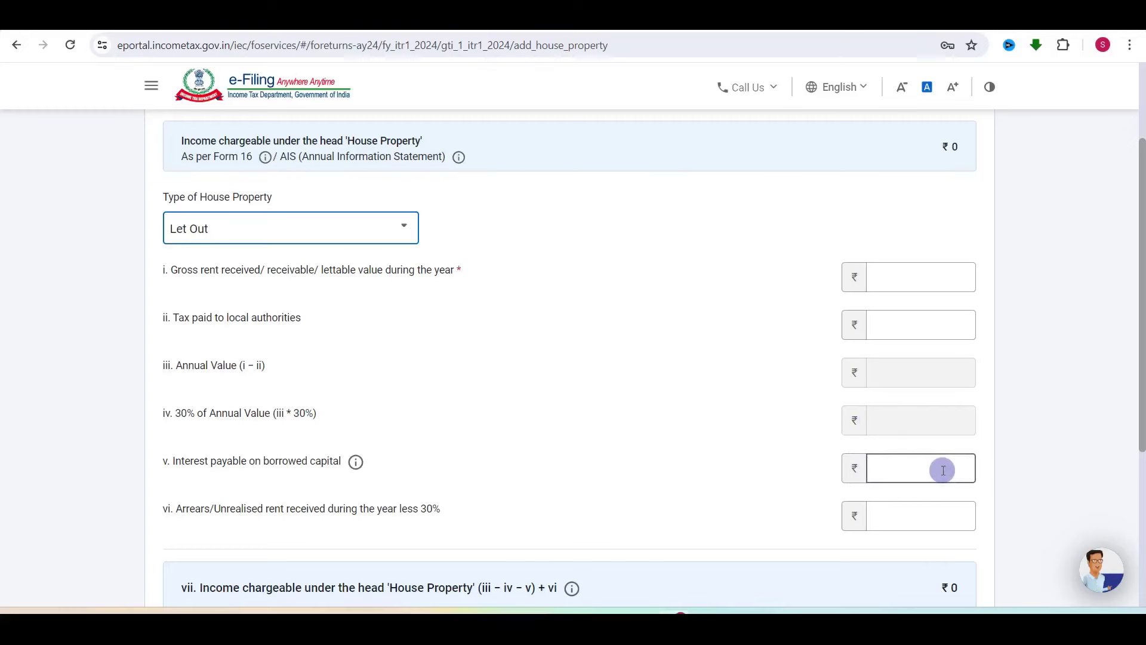
scroll(925, 469, "down", 3)
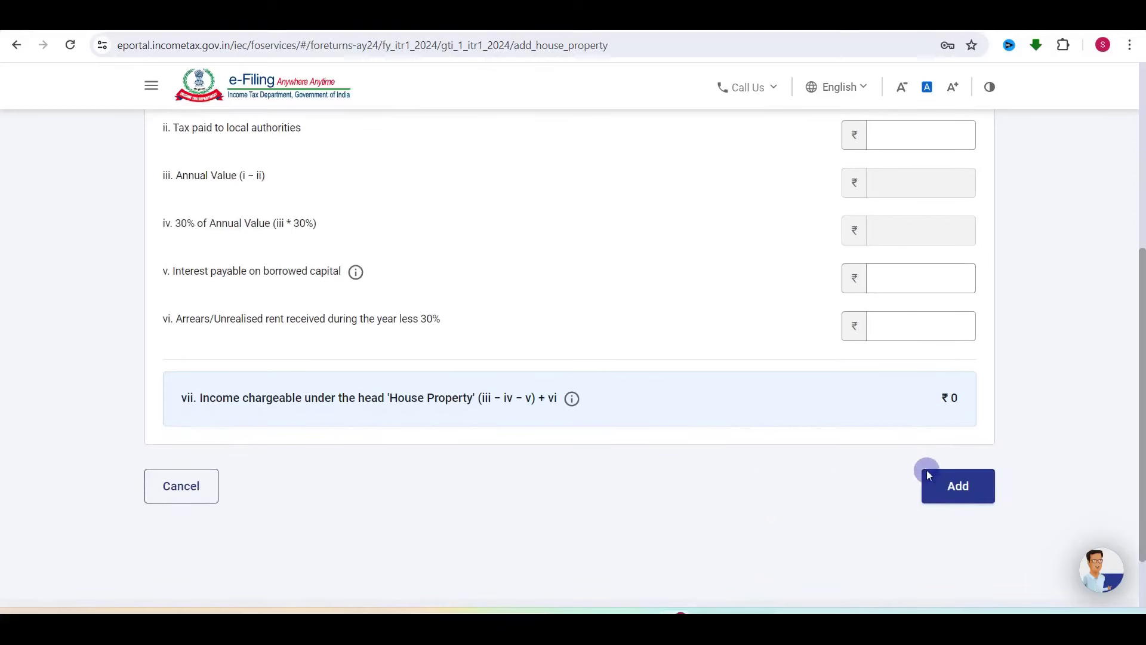
left_click(182, 486)
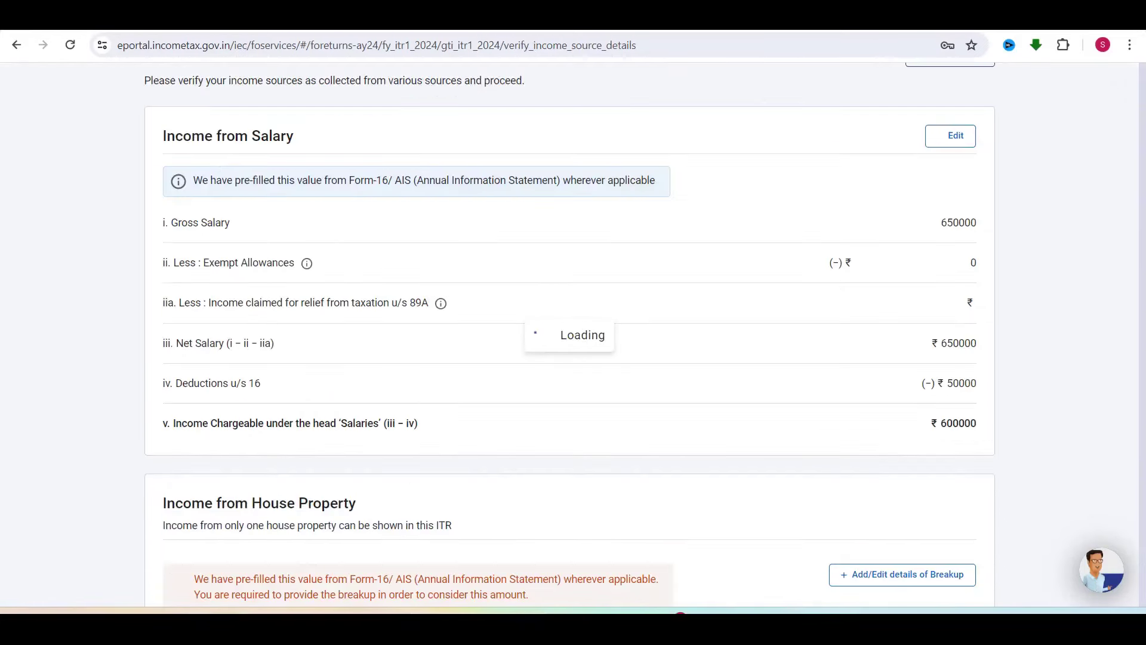
Step: Add another income from other sources, declaring savings bank account interest of 1,000
scroll(619, 373, "down", 8)
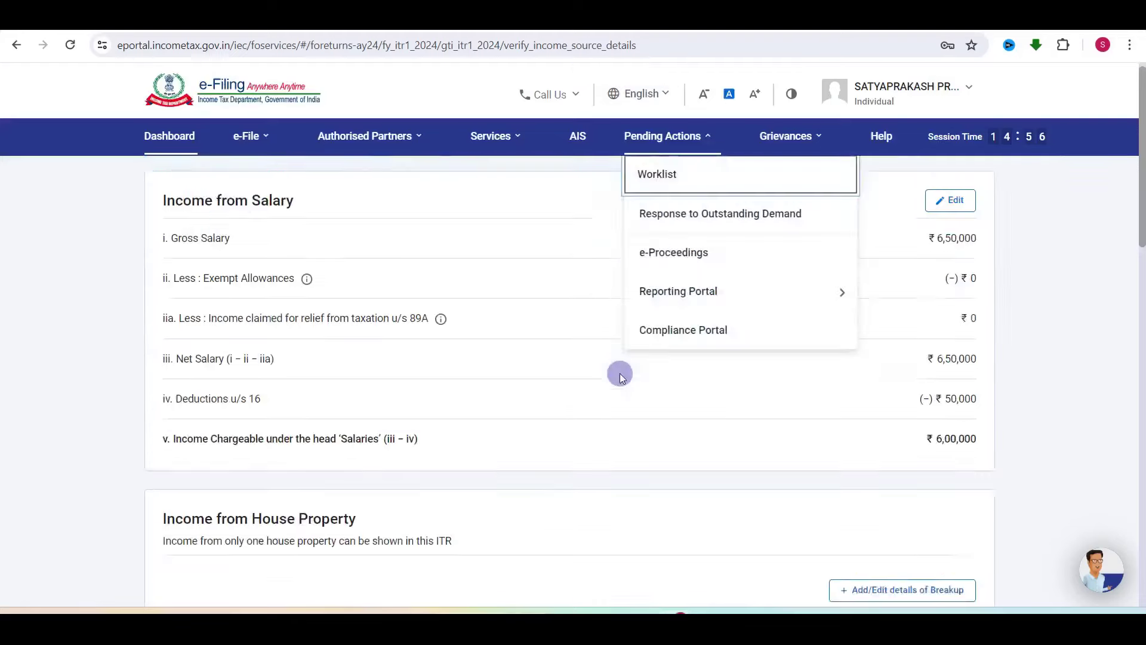
scroll(681, 296, "down", 5)
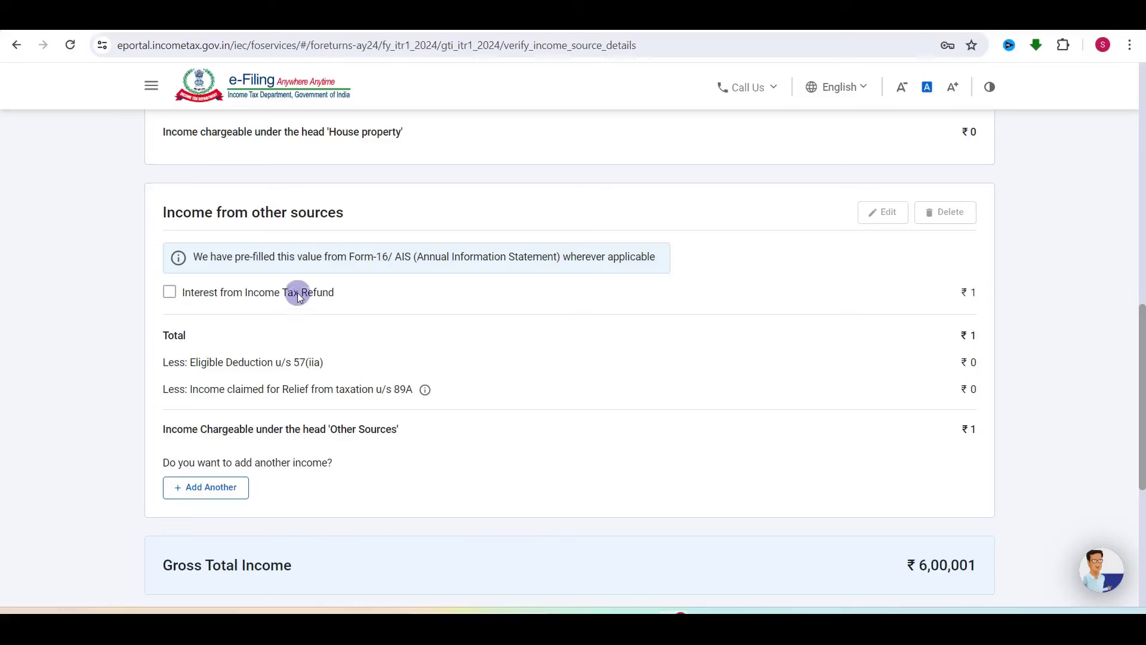
scroll(213, 427, "down", 1)
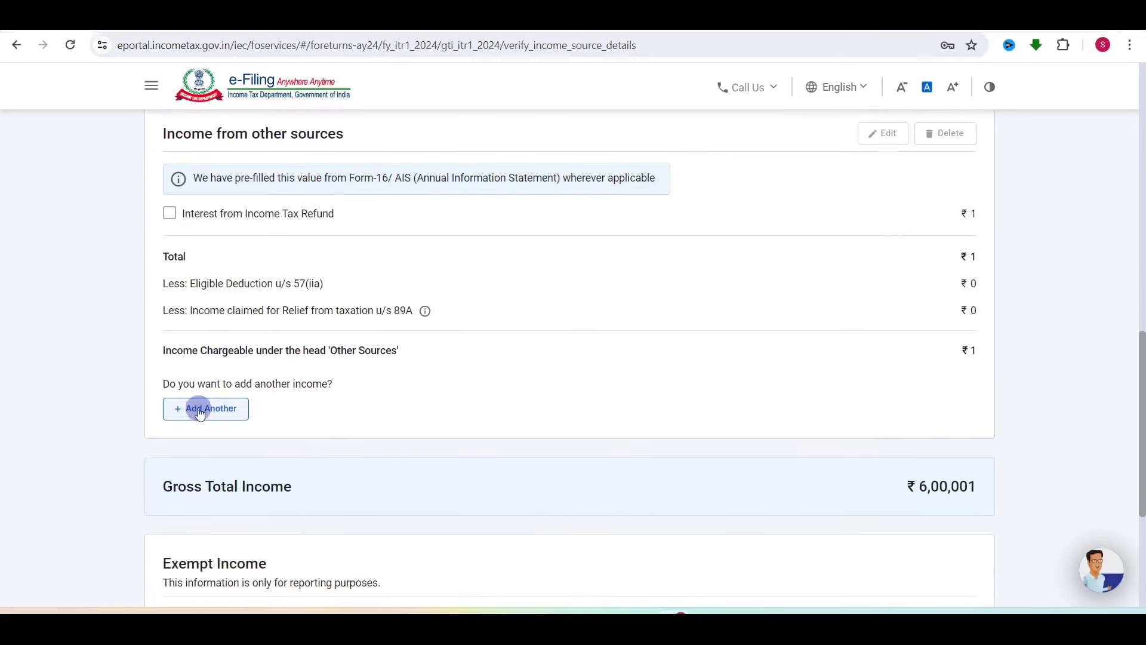
left_click(196, 411)
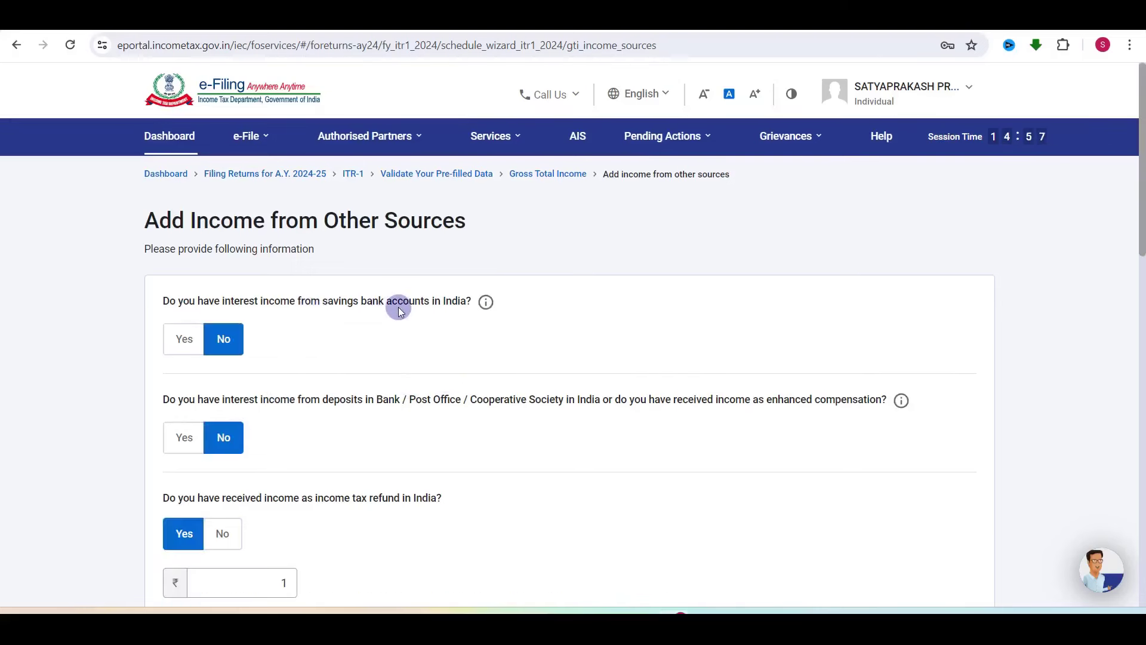
left_click(187, 348)
left_click(270, 386)
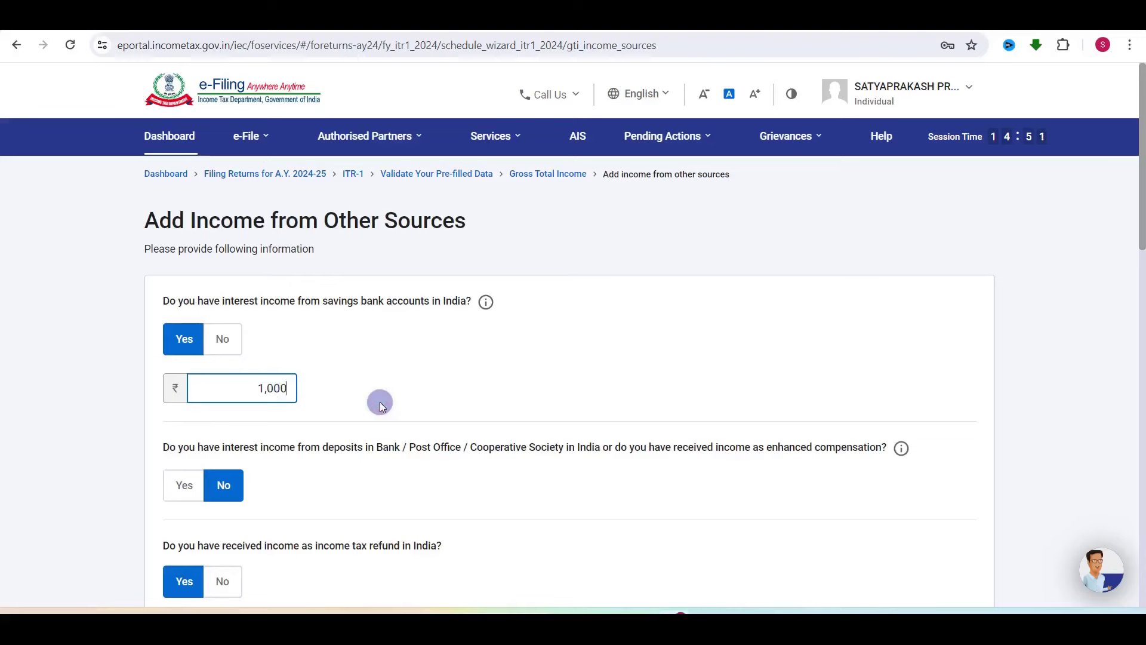
Step: Examine the remaining other-source income questions and the fields for Any other income, leaving that answer at No
scroll(380, 402, "down", 3)
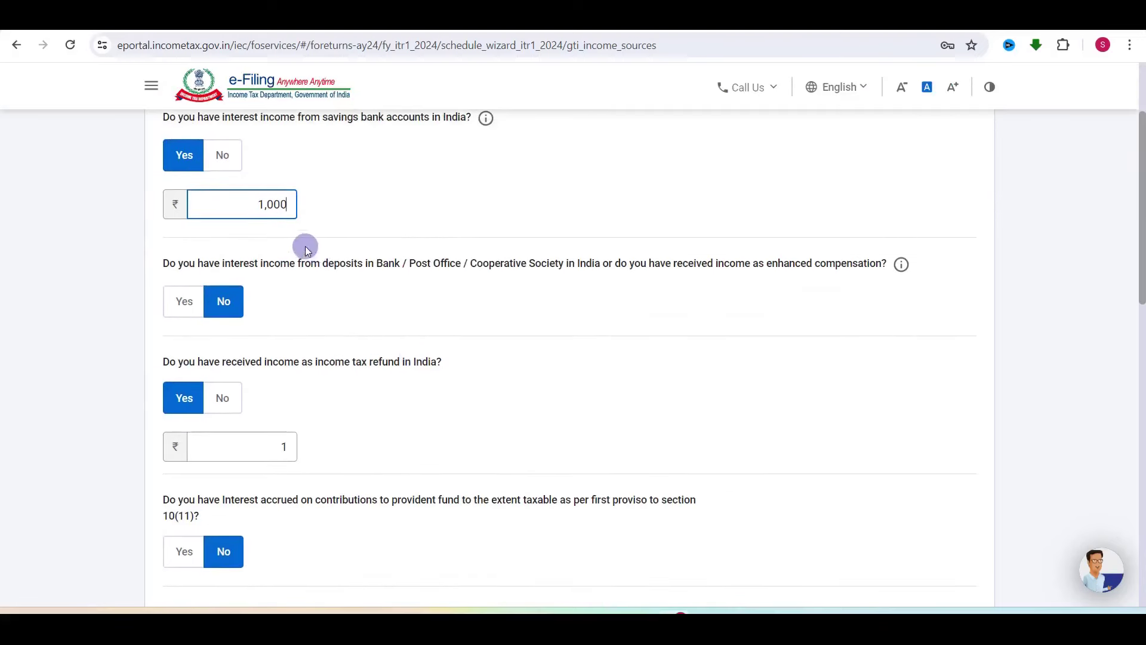
scroll(197, 311, "down", 1)
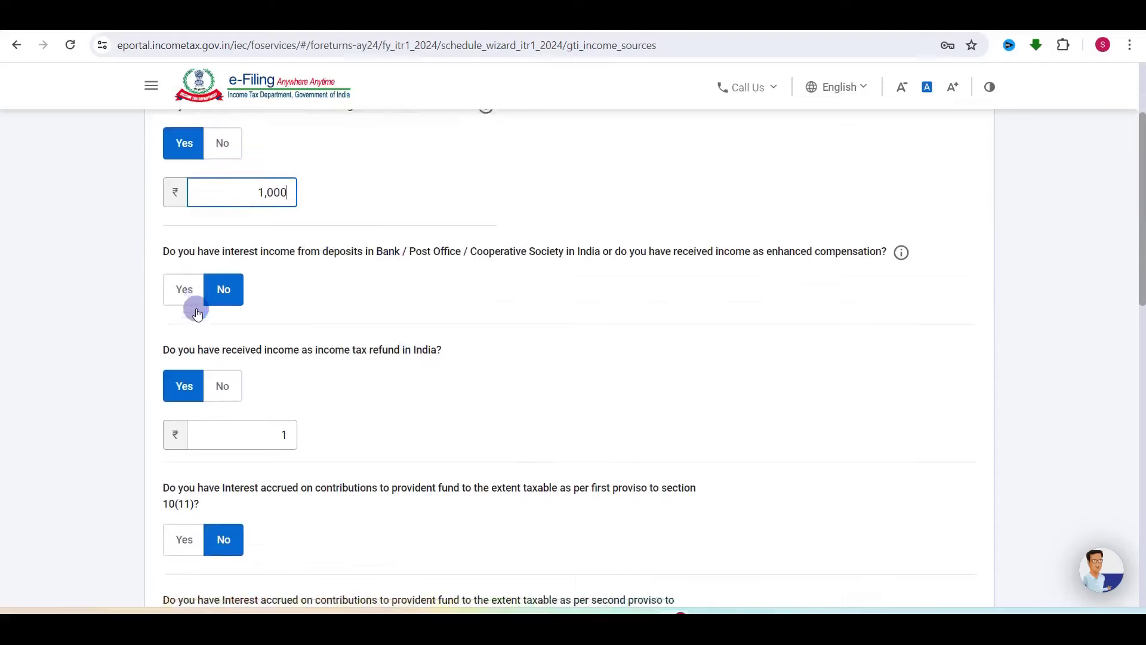
scroll(306, 412, "down", 6)
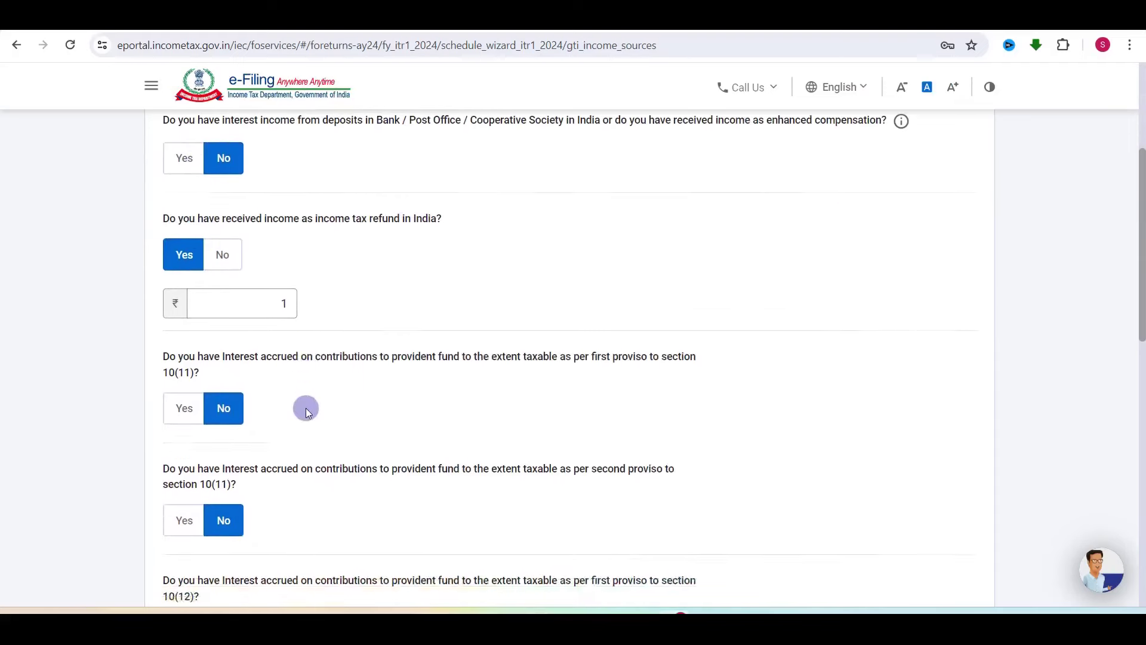
scroll(306, 412, "down", 3)
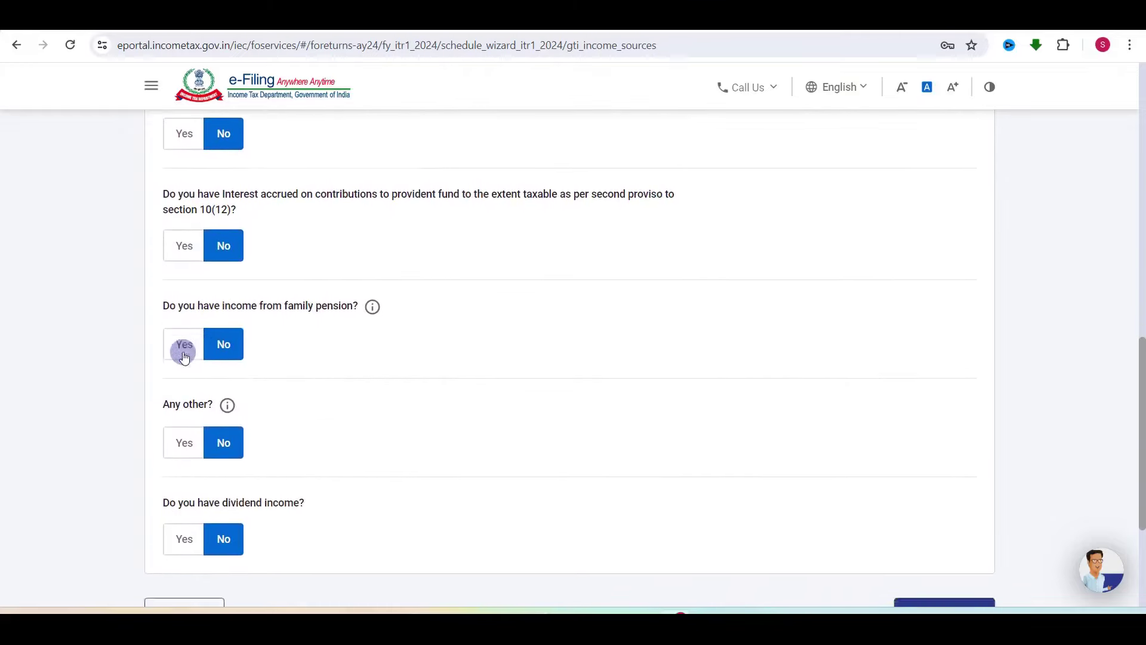
scroll(182, 357, "down", 3)
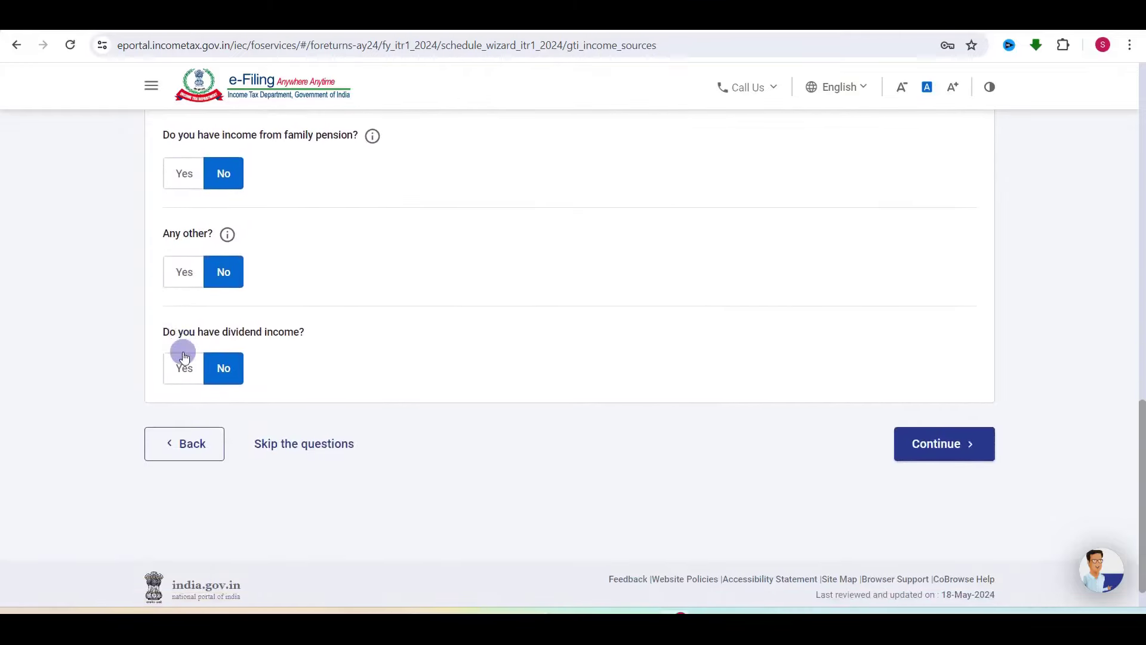
left_click(190, 276)
left_click(202, 399)
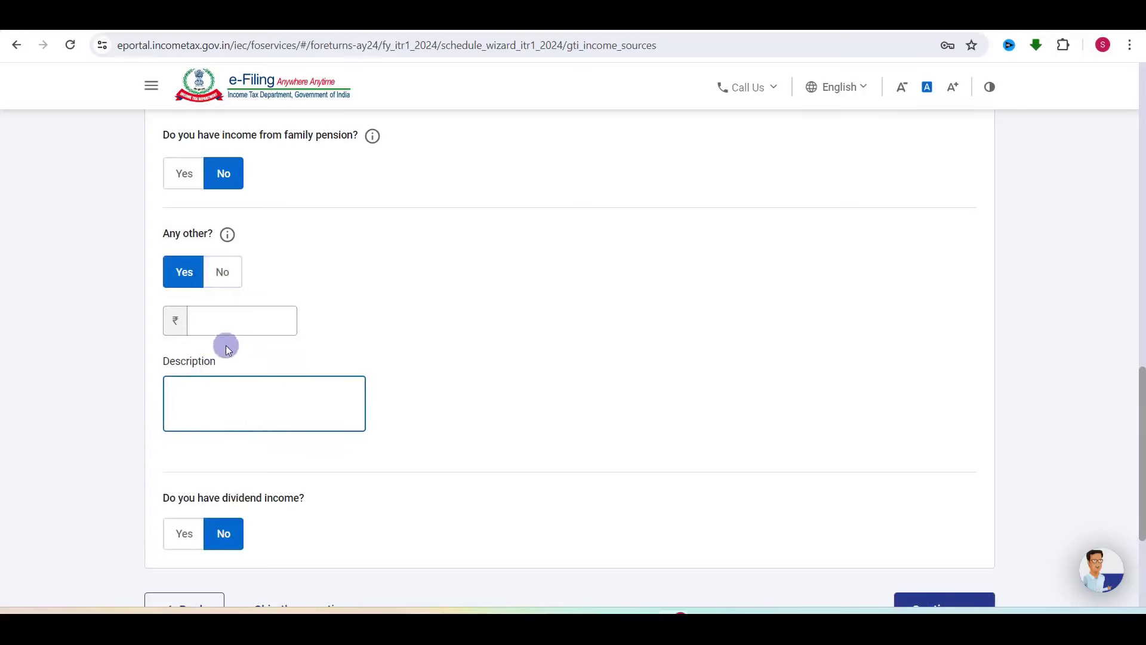
left_click(222, 323)
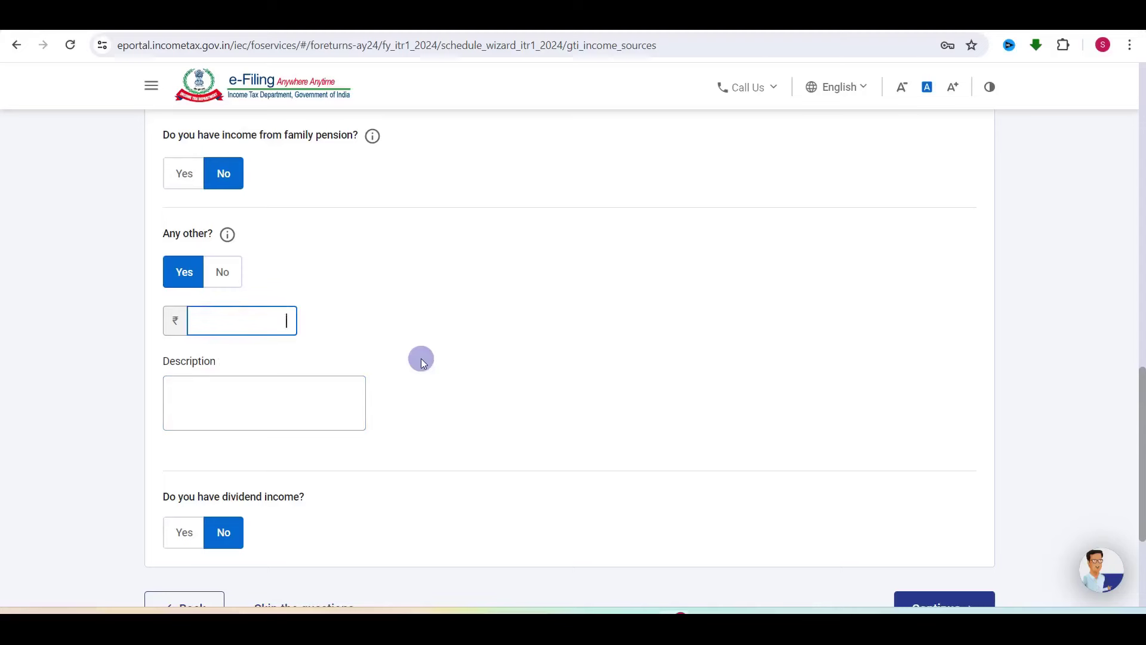
scroll(421, 358, "down", 2)
scroll(421, 358, "up", 2)
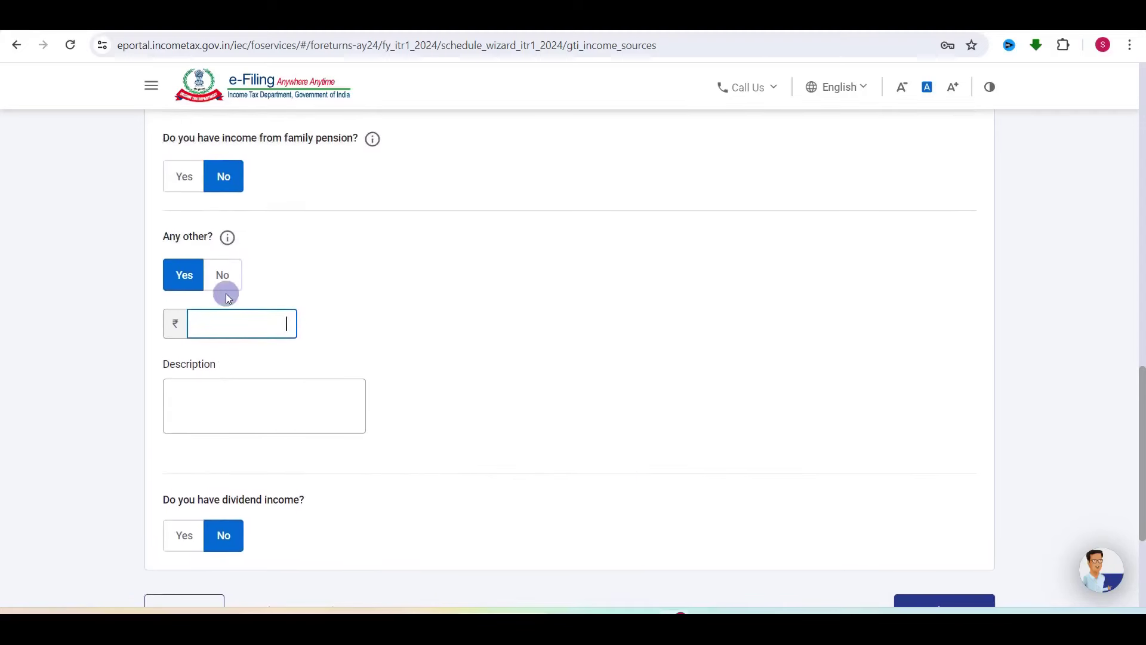
left_click(230, 278)
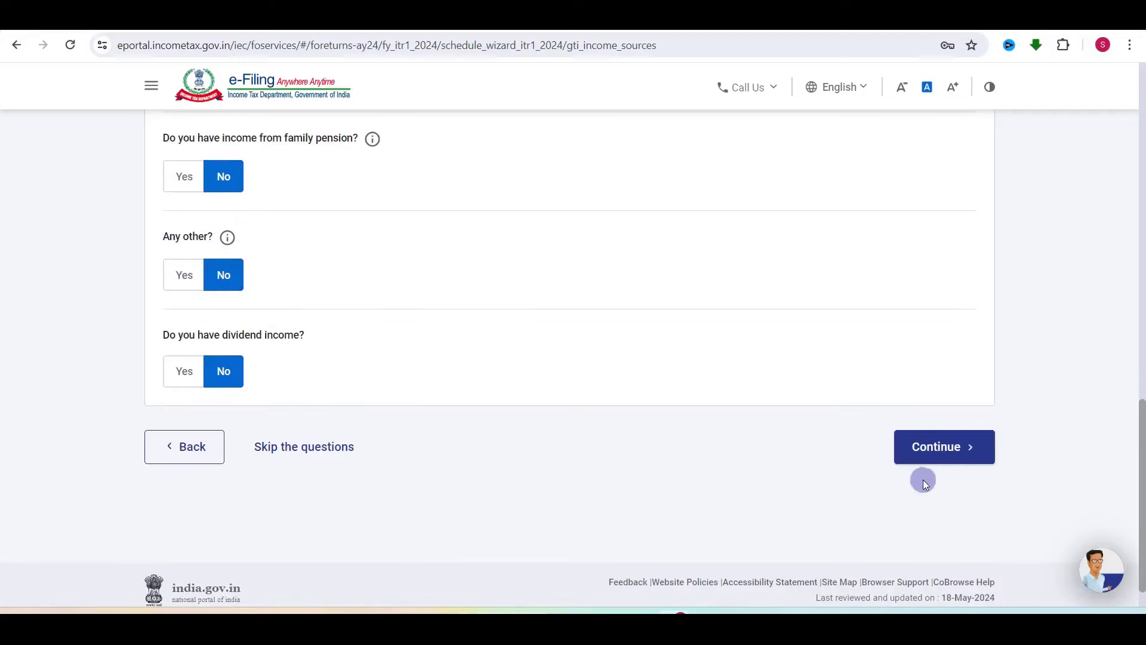
Step: Submit the other-source income answers and review the updated income source details down to Exempt Income
left_click(949, 460)
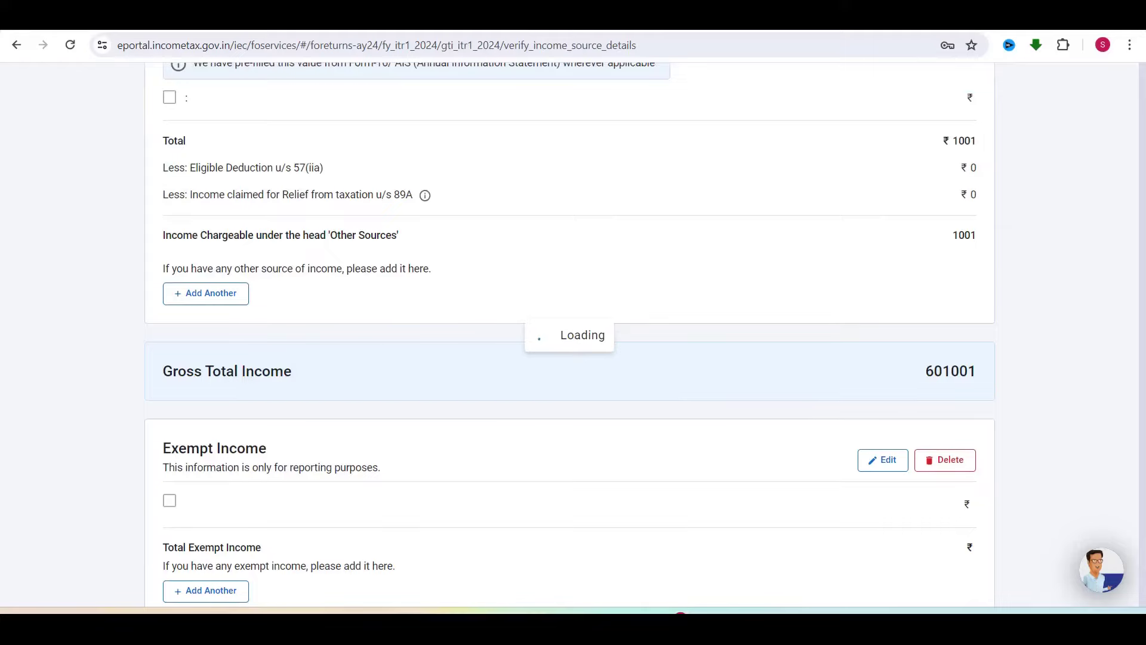
scroll(595, 403, "down", 10)
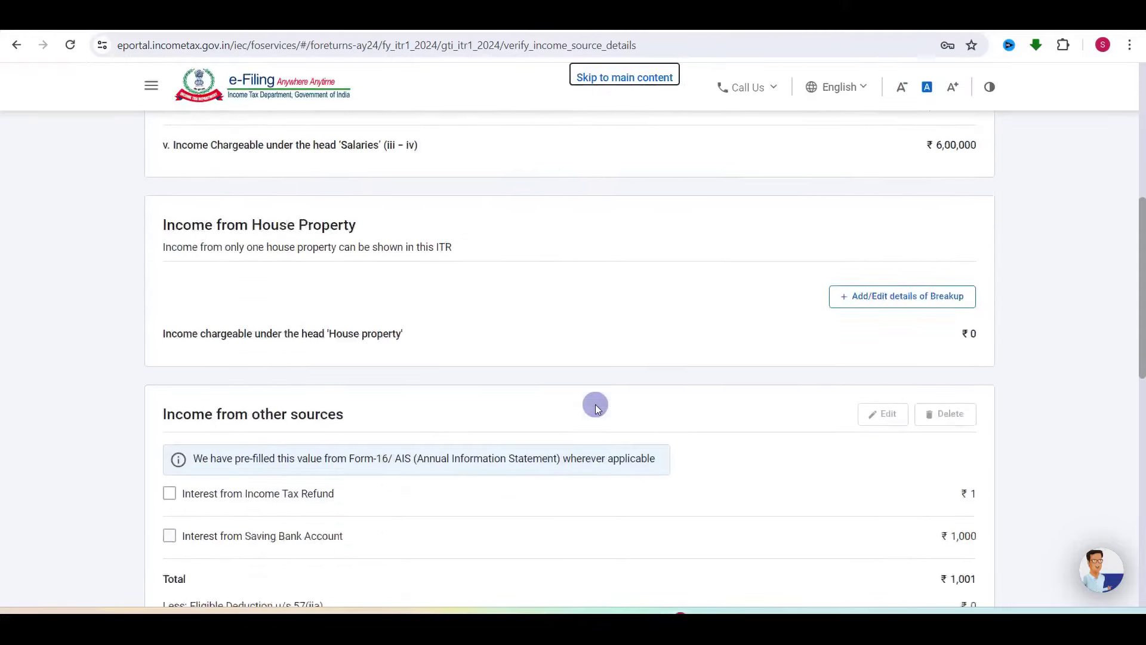
scroll(596, 406, "down", 5)
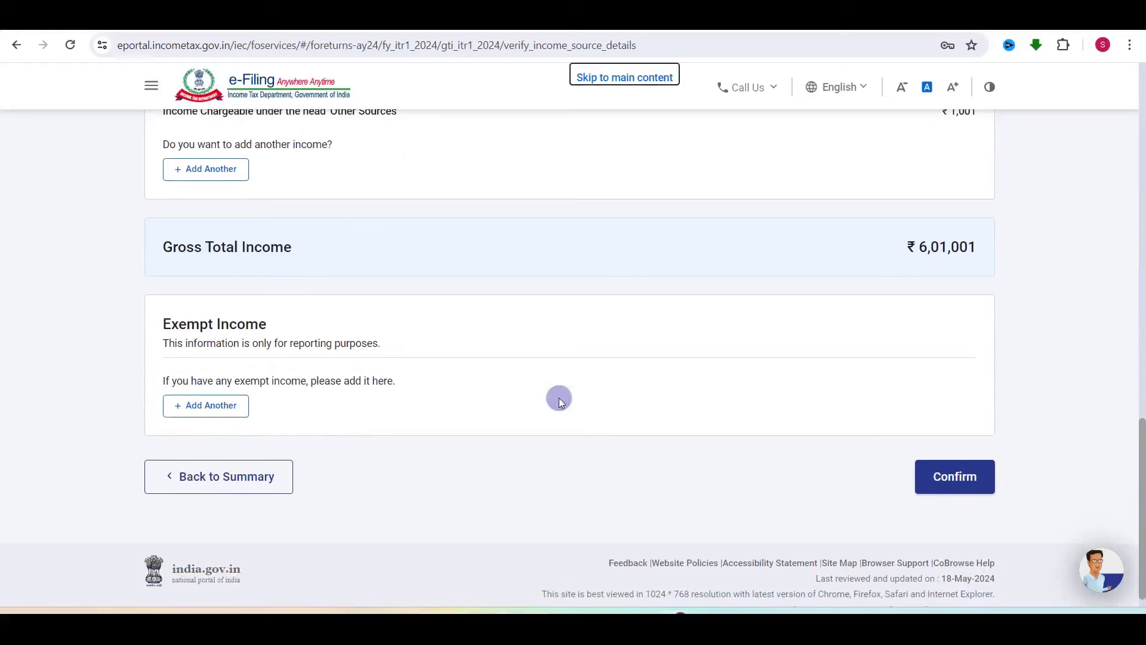
Step: Open a new exempt income entry, examine the available natures of exempt income, and cancel the entry
left_click(204, 410)
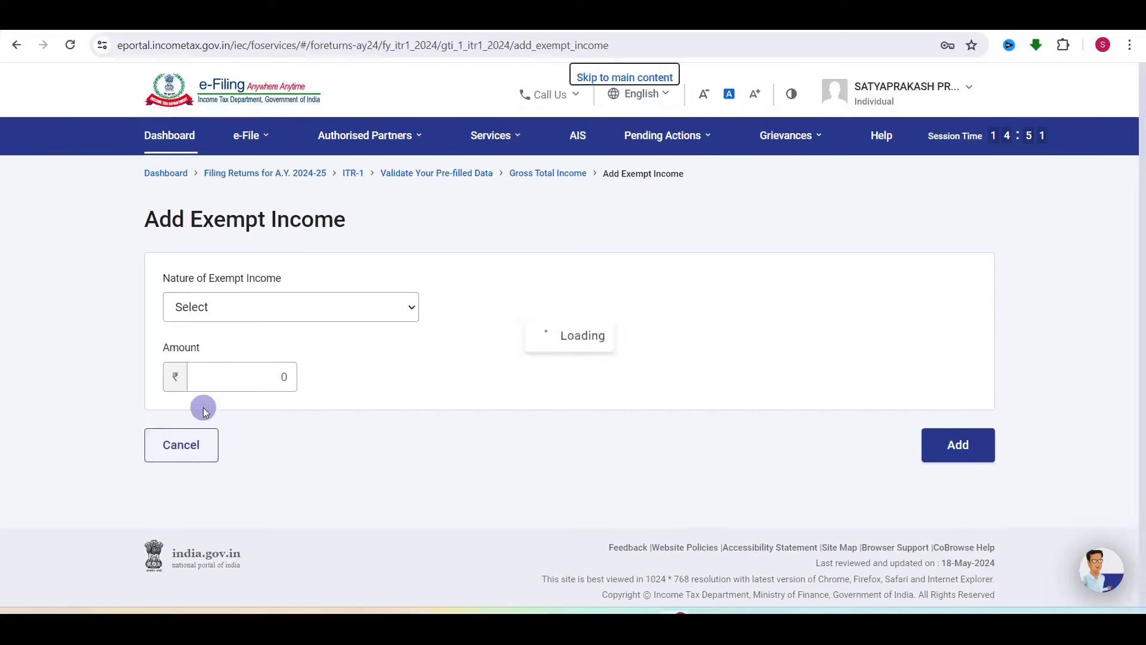
left_click(238, 308)
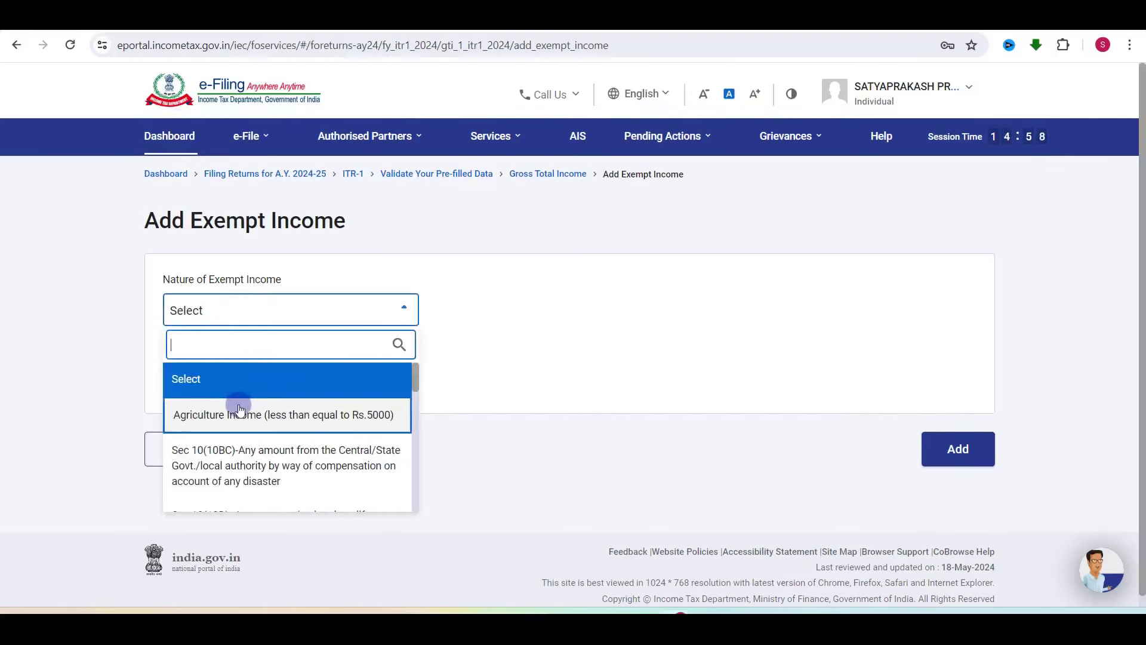
scroll(239, 402, "down", 3)
scroll(239, 409, "down", 3)
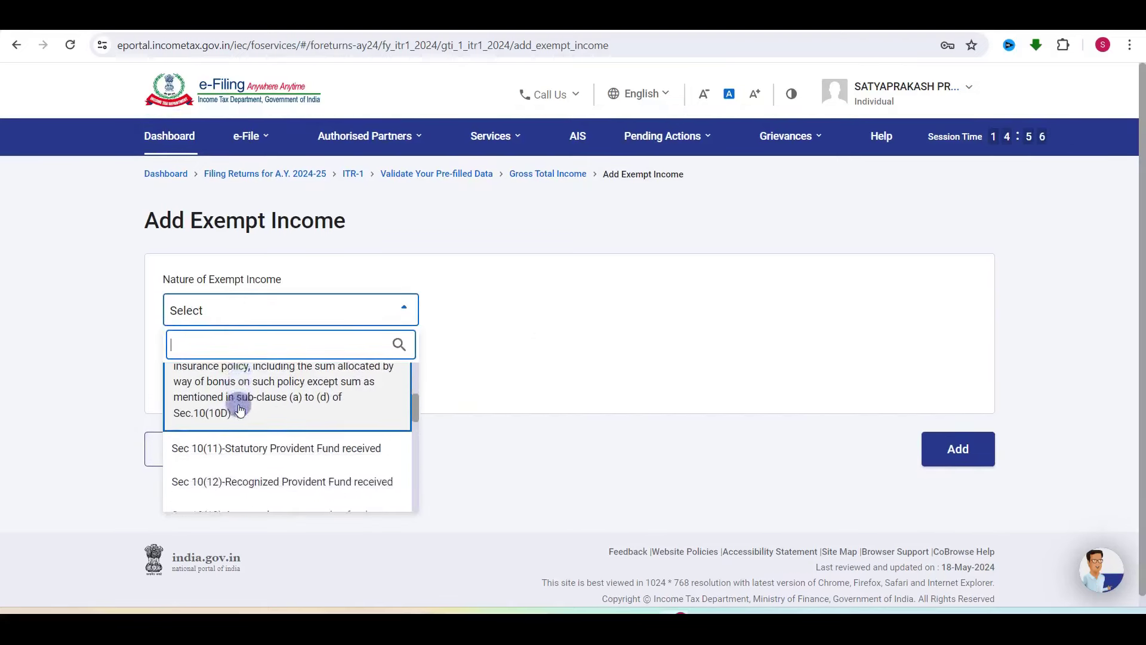
scroll(279, 409, "down", 3)
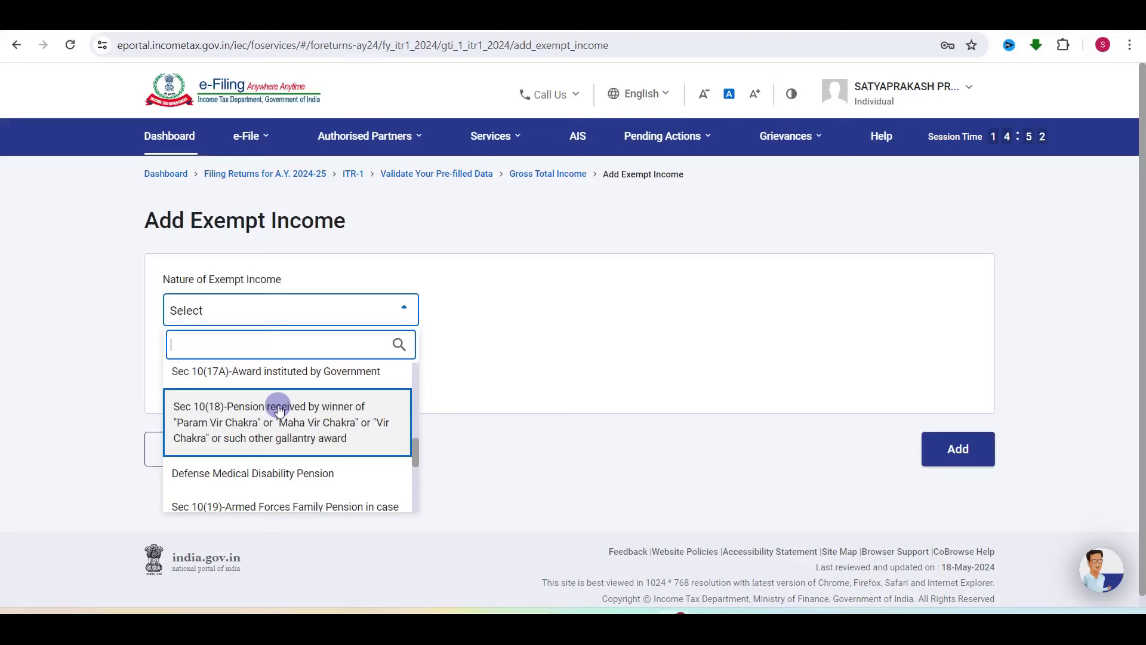
scroll(276, 376, "down", 2)
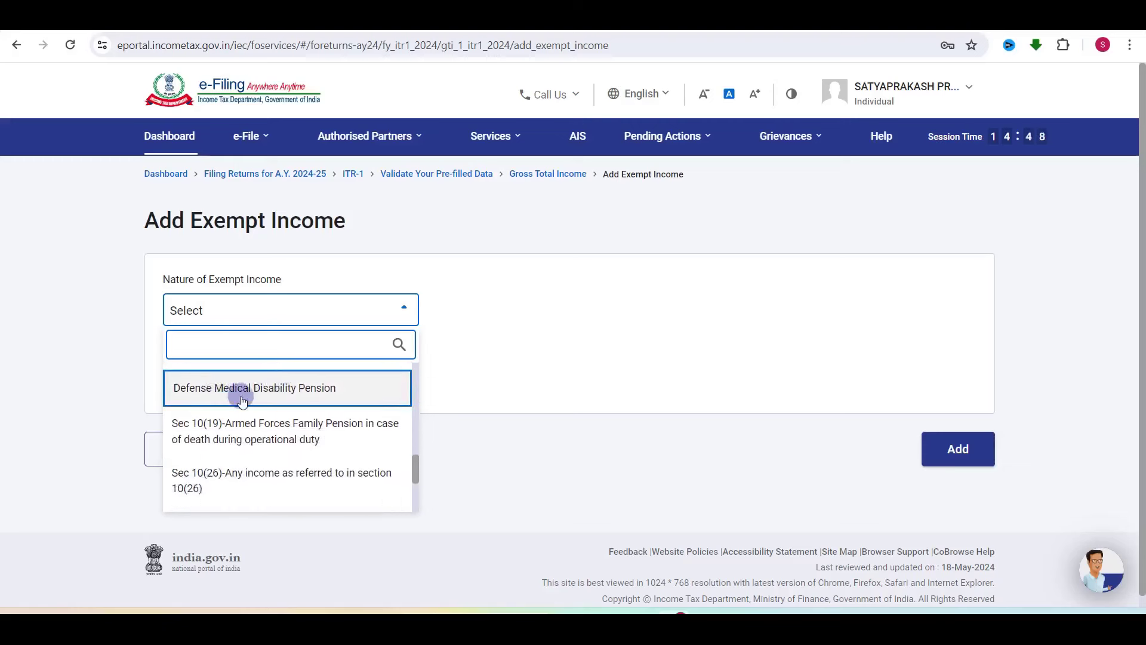
scroll(257, 439, "down", 4)
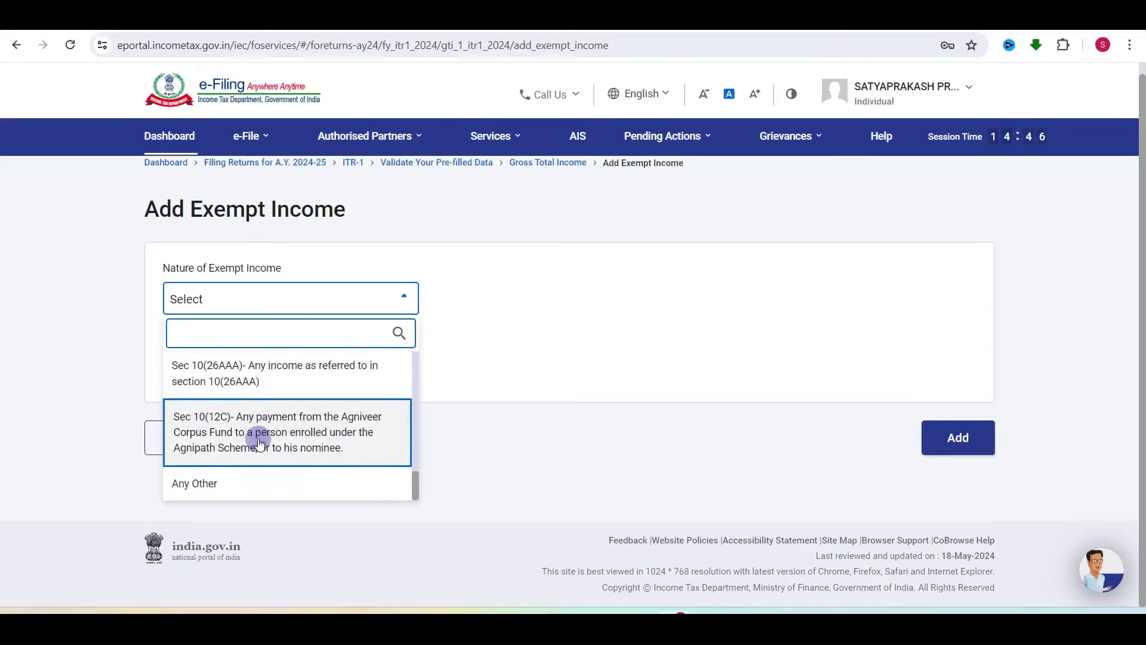
scroll(260, 442, "up", 5)
left_click(520, 391)
left_click(154, 445)
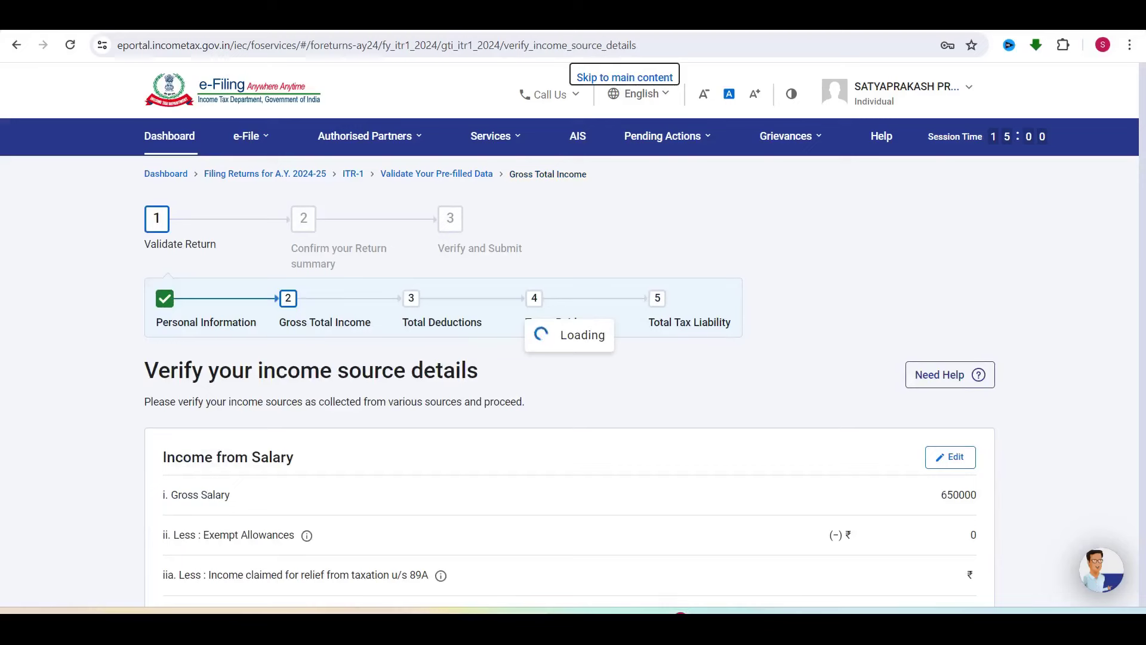
Step: Confirm the Gross Total Income section of the return
scroll(588, 450, "down", 15)
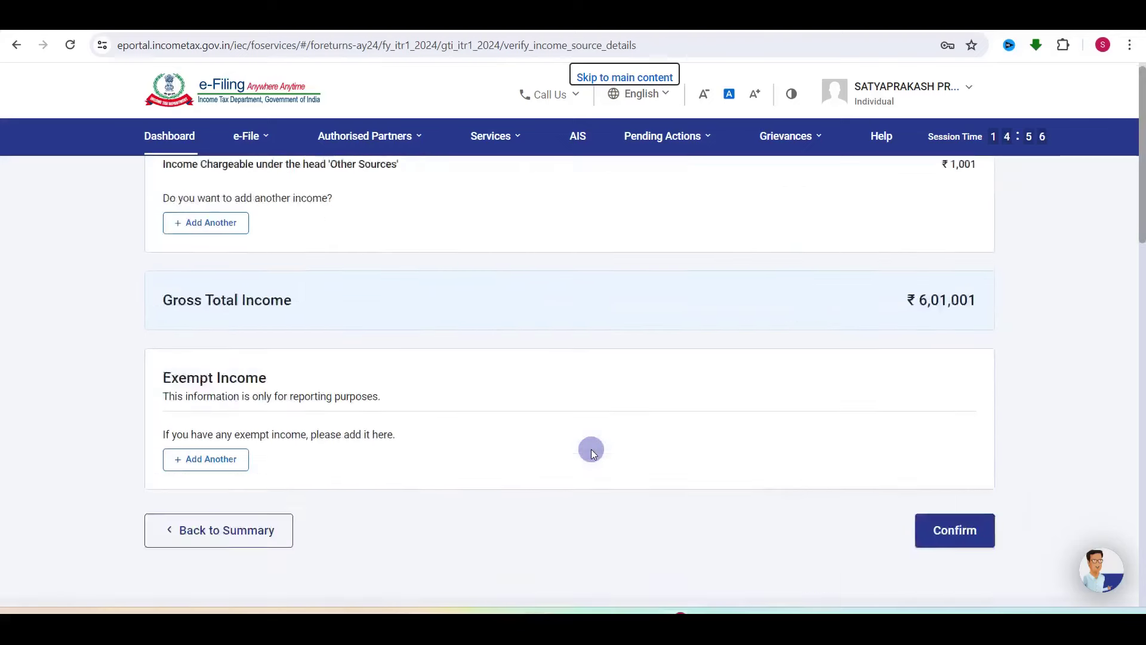
left_click(952, 455)
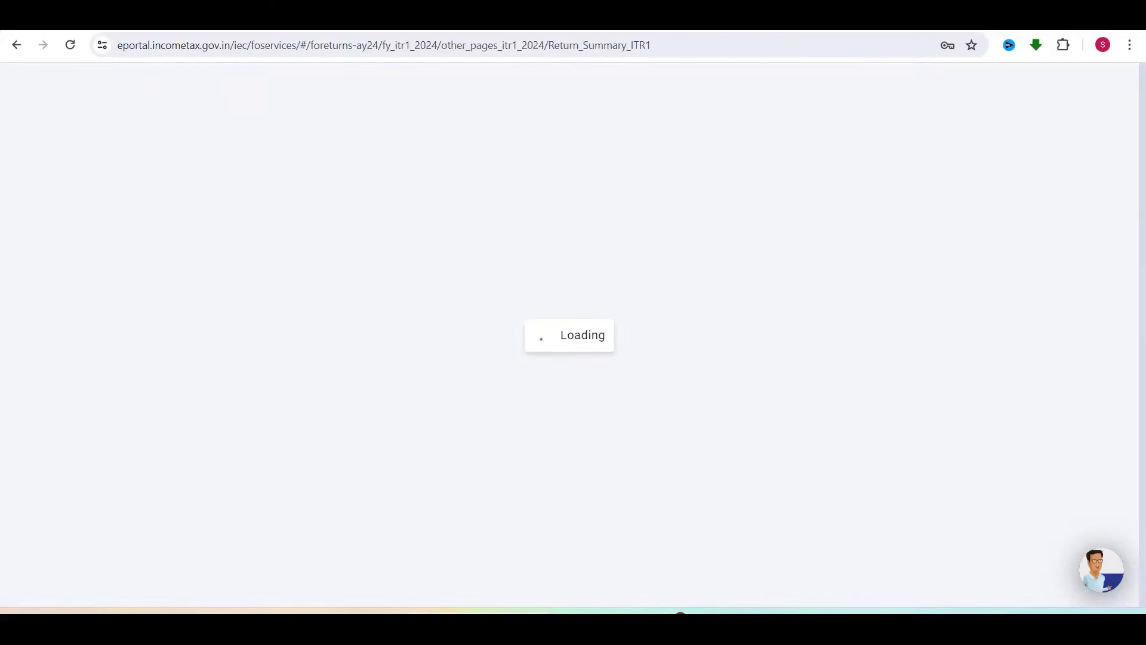
Step: Open Total Deductions, continue past the 80CCD(2) question without answering, and confirm the section with no deductions added
scroll(568, 446, "down", 6)
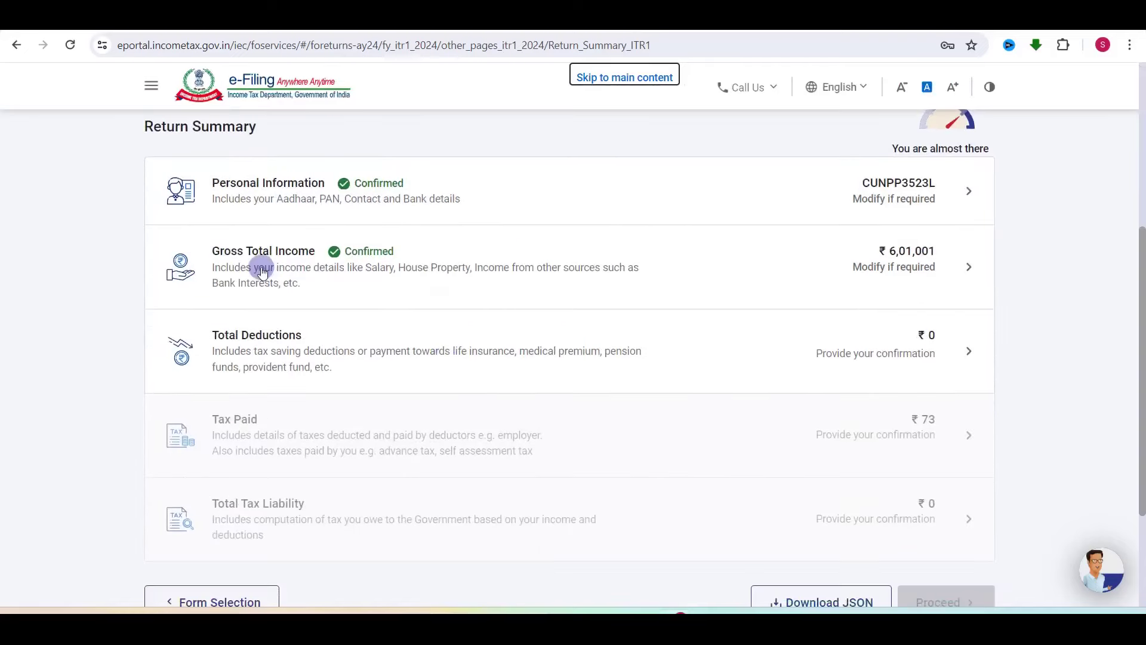
left_click(853, 346)
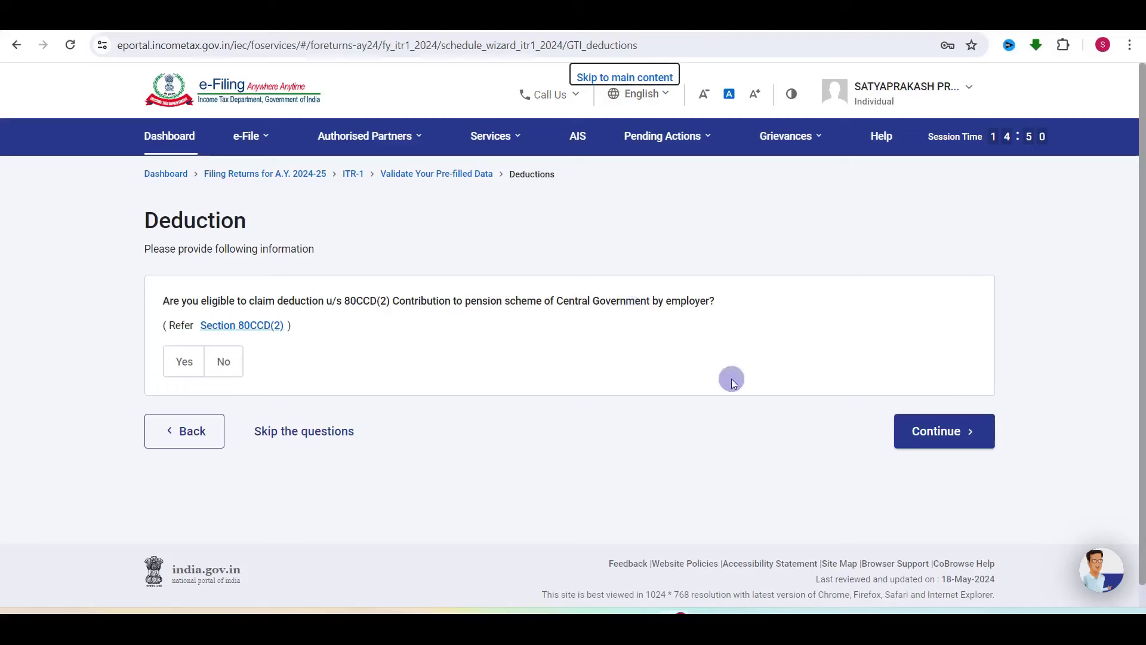
left_click(944, 431)
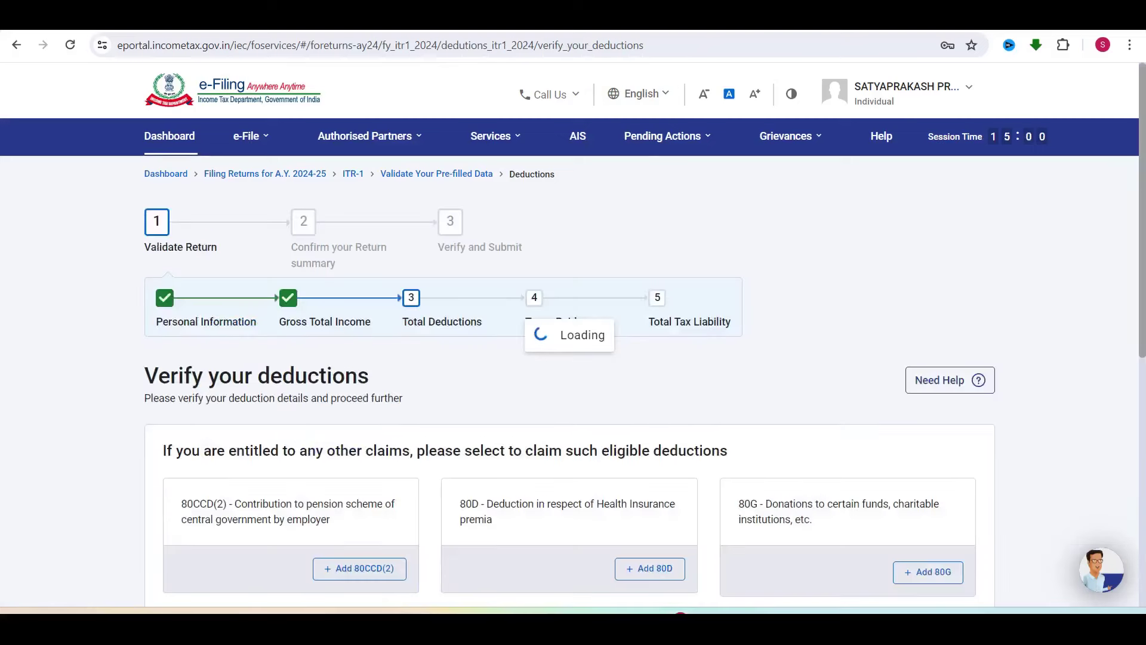
scroll(554, 356, "down", 6)
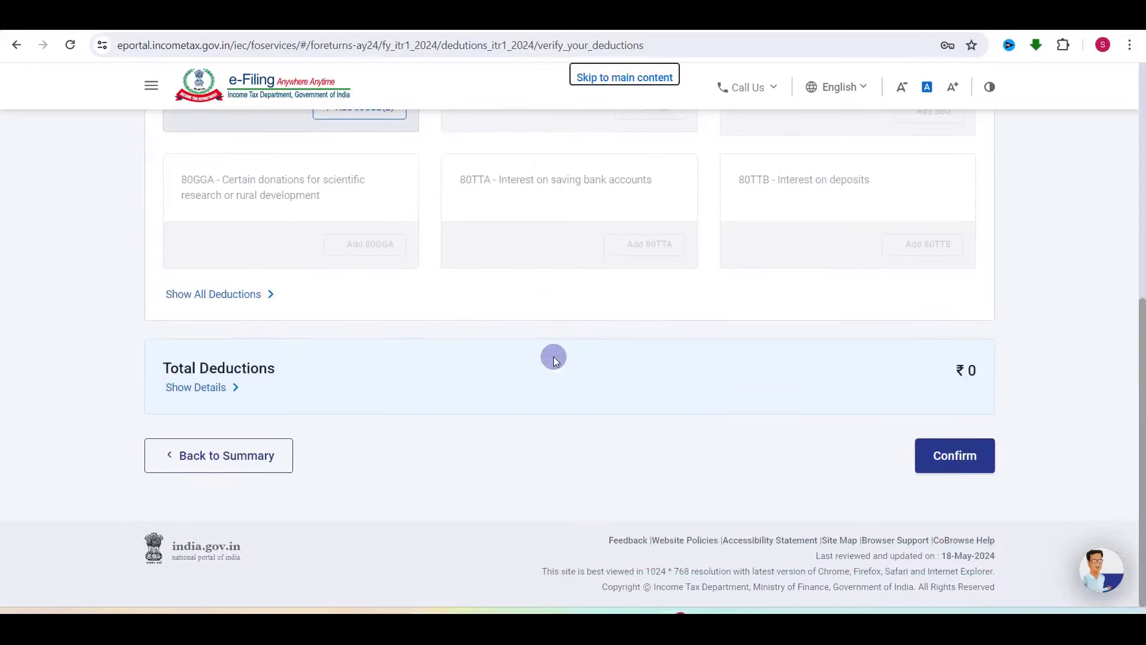
left_click(963, 464)
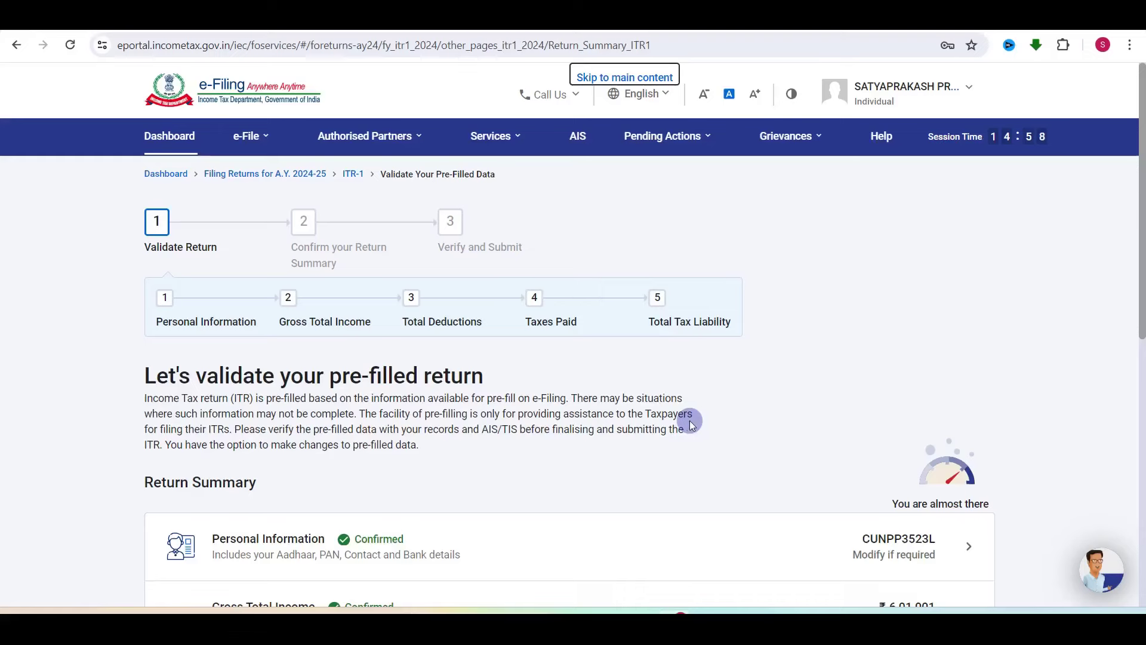
Step: Open the Tax Paid section, review the TDS, TCS and self-assessment tax details, and confirm them
scroll(689, 422, "down", 3)
scroll(690, 424, "down", 2)
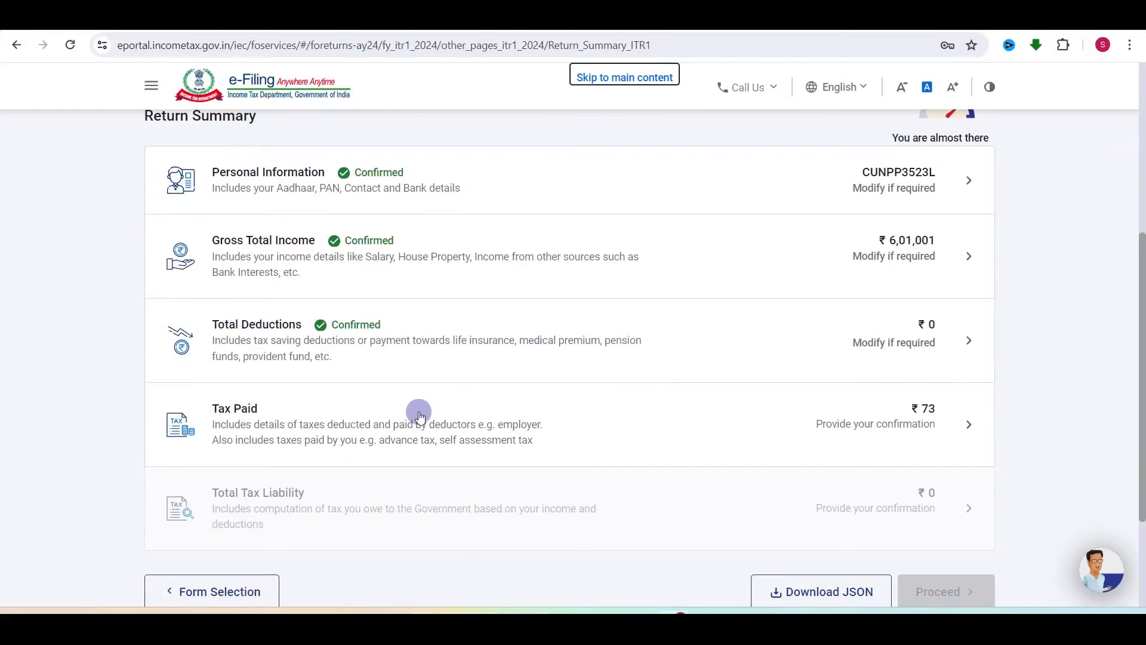
left_click(837, 434)
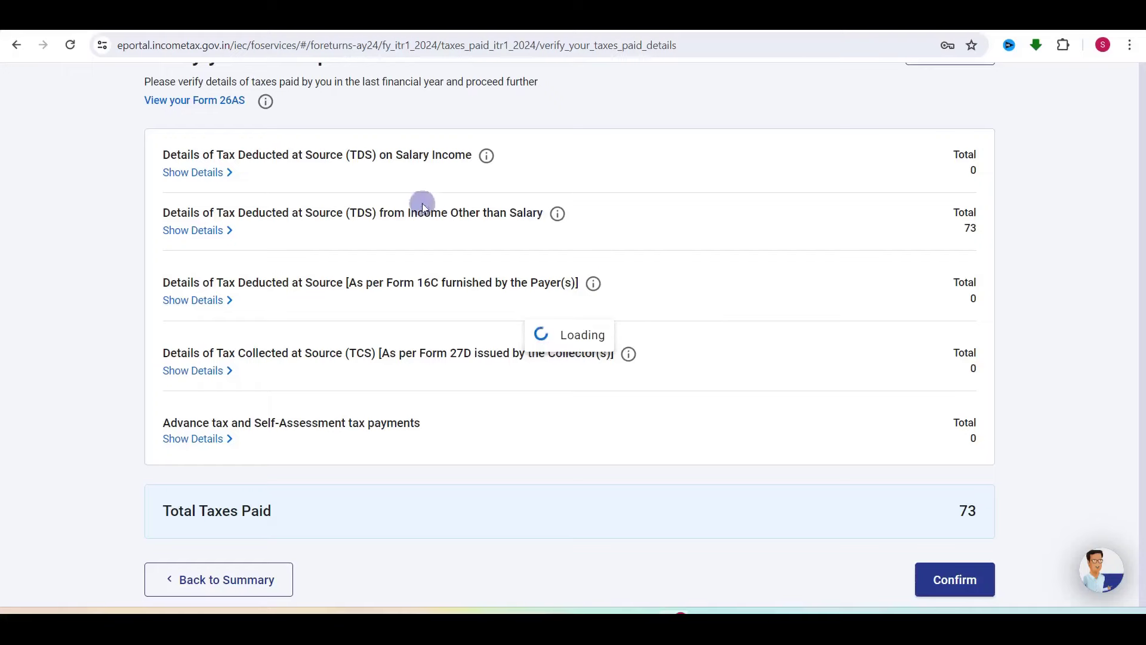
scroll(375, 246, "down", 7)
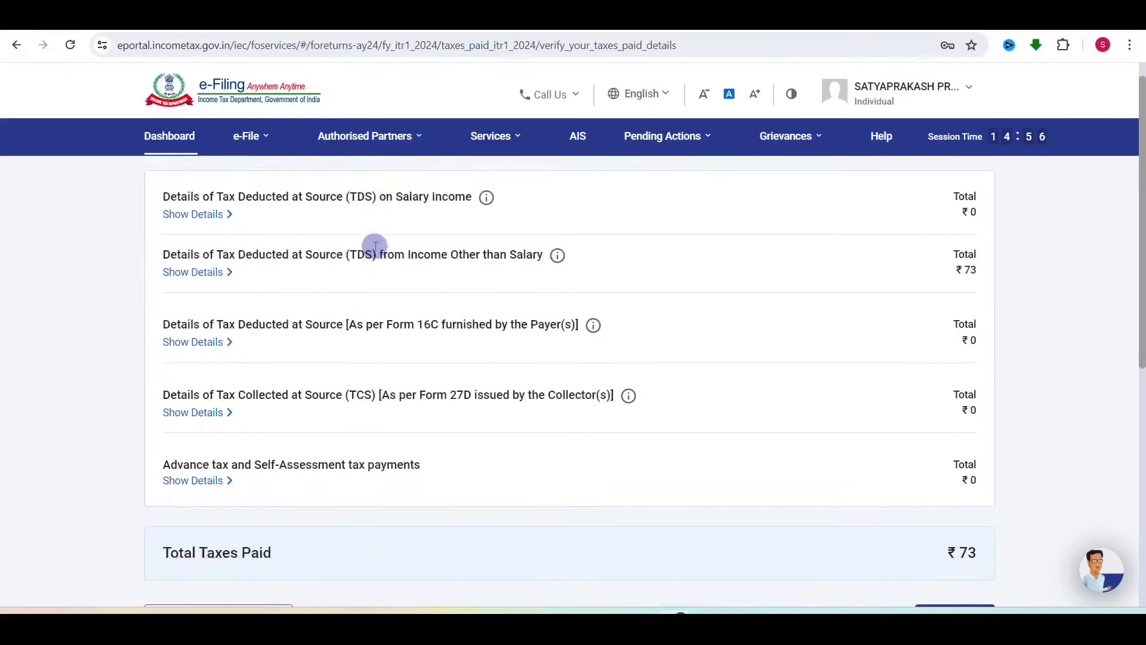
scroll(374, 246, "up", 3)
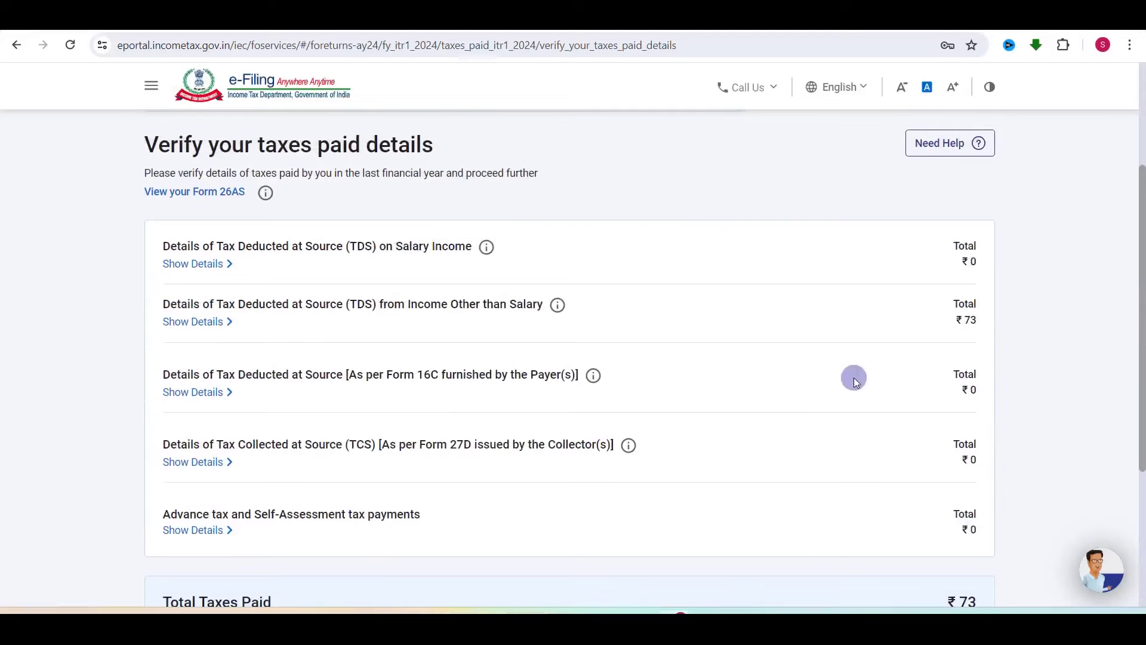
scroll(852, 377, "down", 4)
left_click(934, 439)
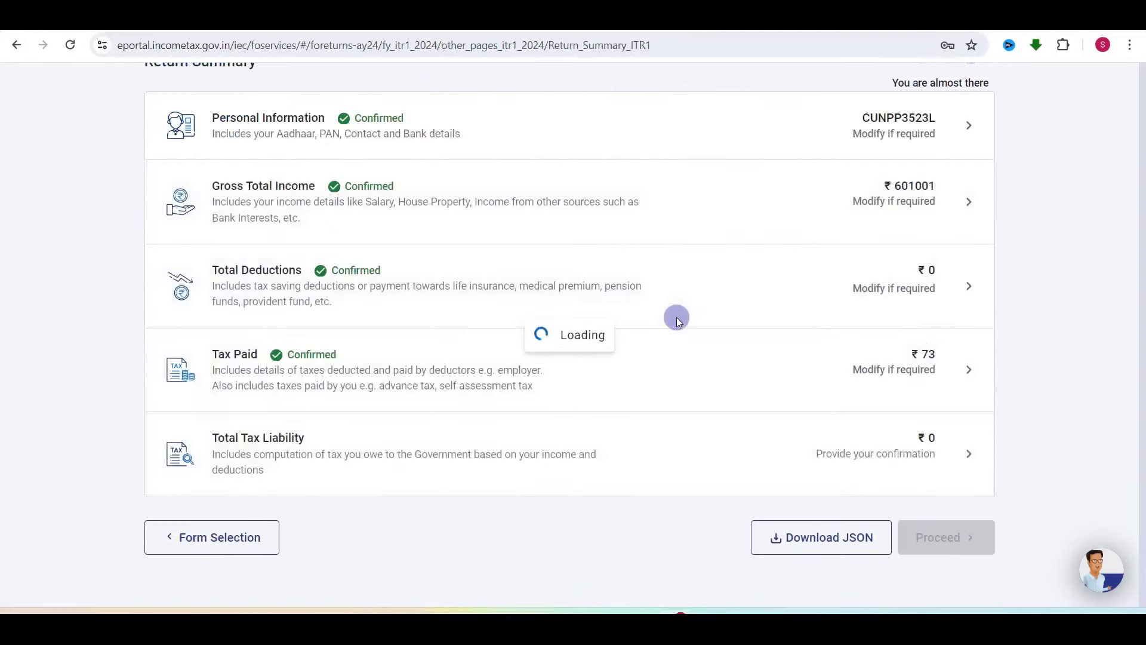
Step: Open Total Tax Liability, review the computation of income, tax, interest and fees, and confirm the section
scroll(559, 412, "down", 8)
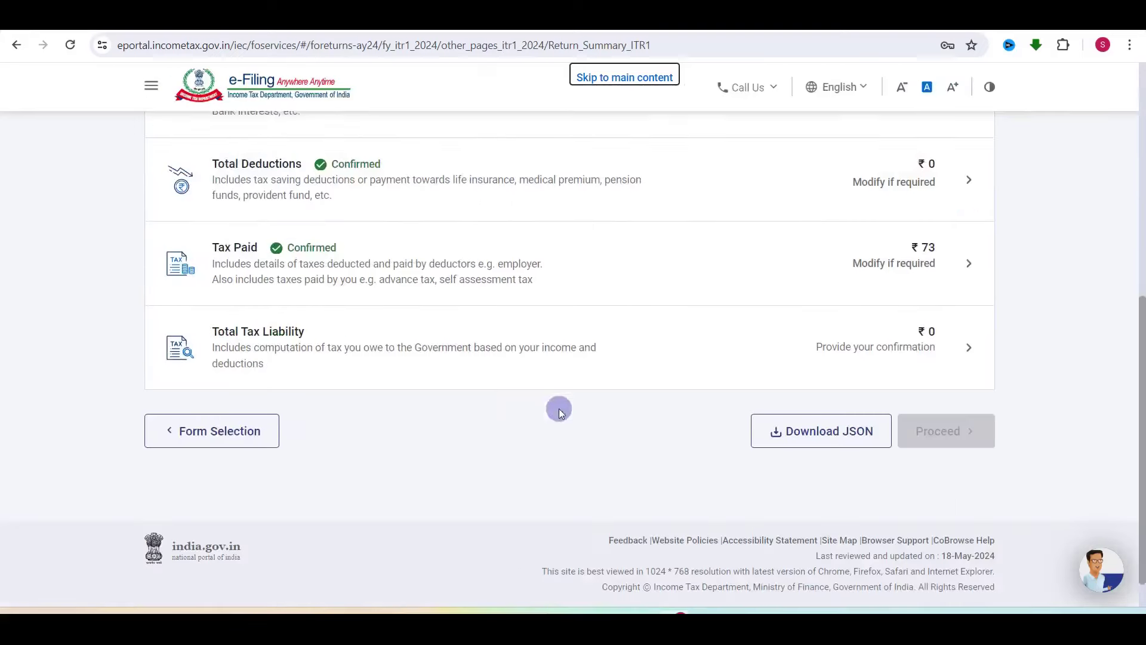
left_click(911, 352)
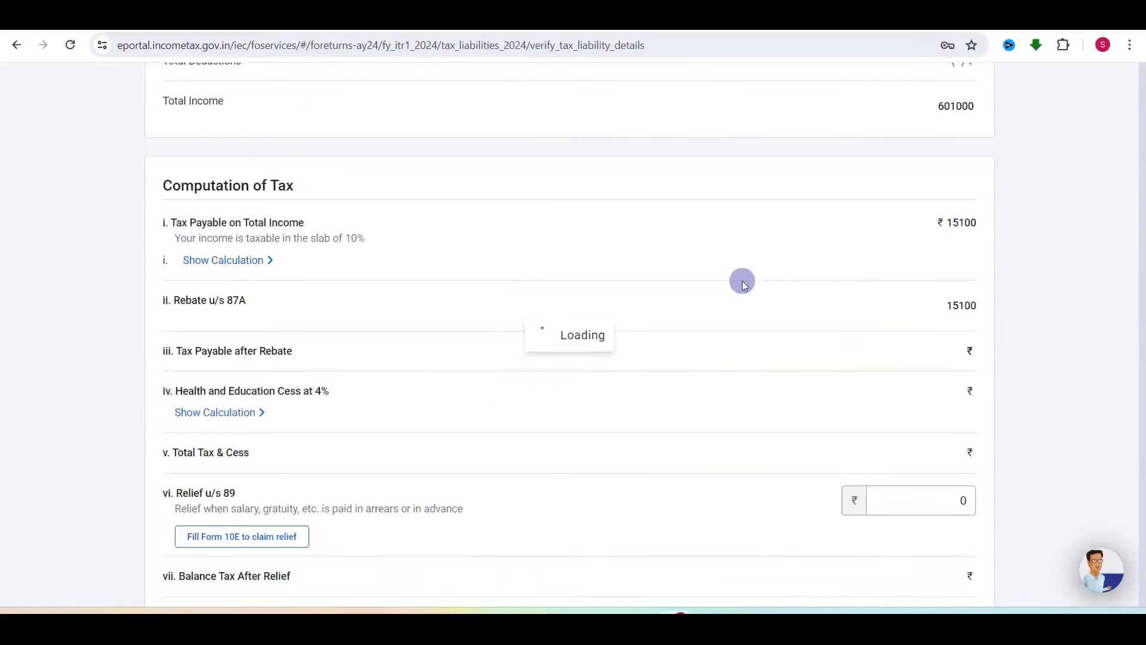
scroll(742, 280, "down", 3)
scroll(743, 281, "down", 1)
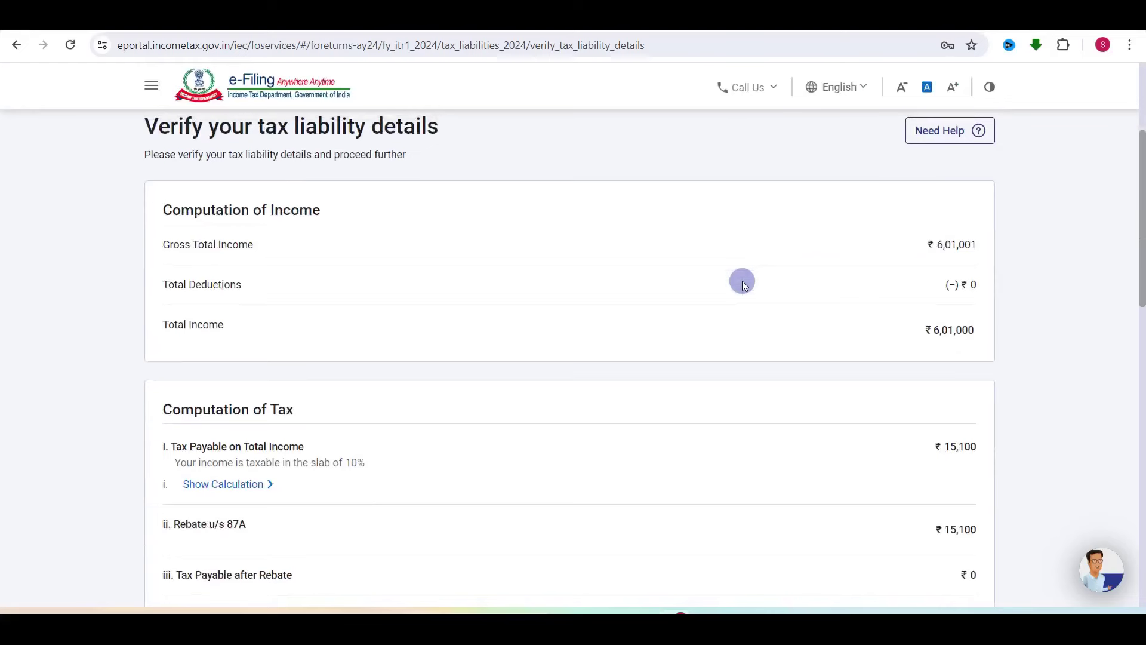
scroll(908, 370, "down", 3)
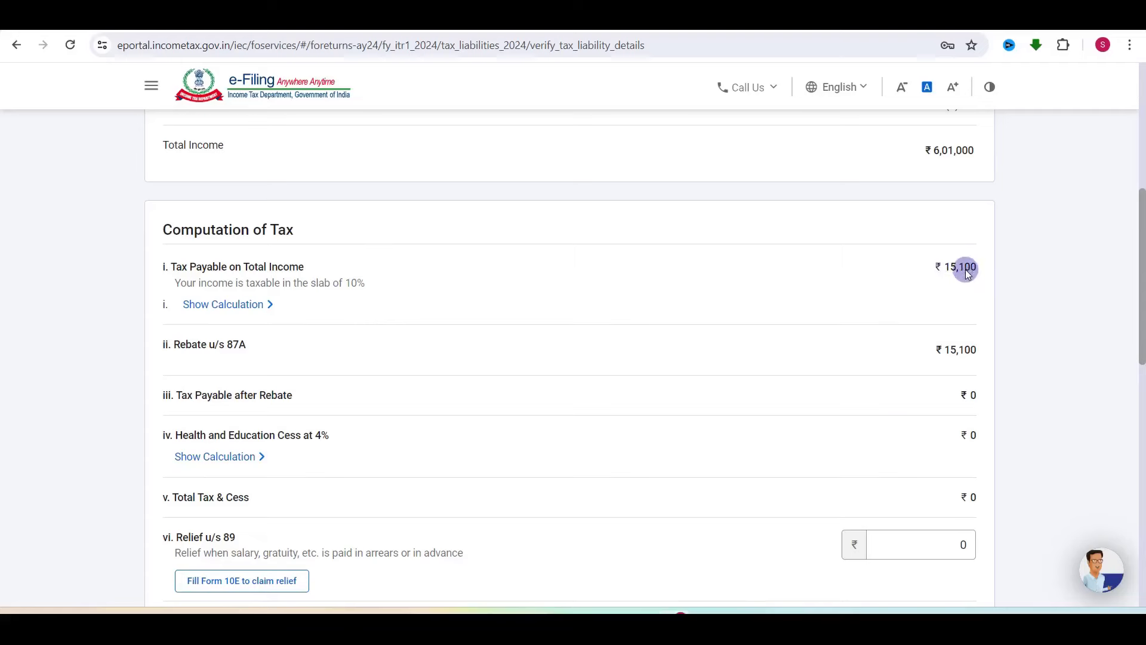
scroll(965, 270, "down", 12)
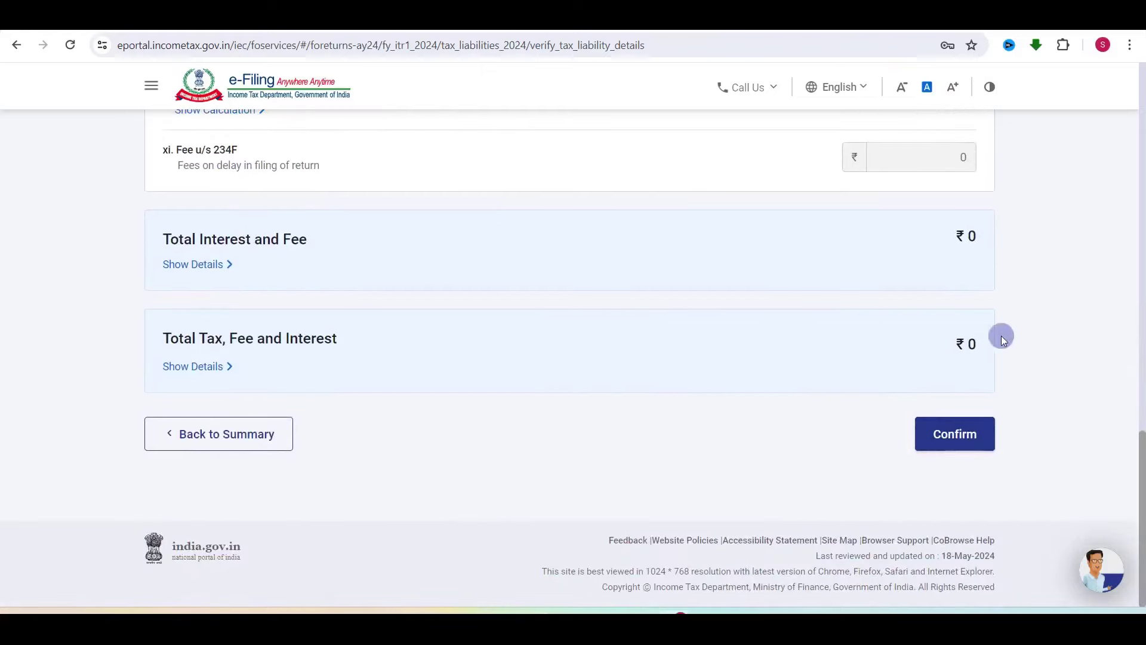
left_click(953, 435)
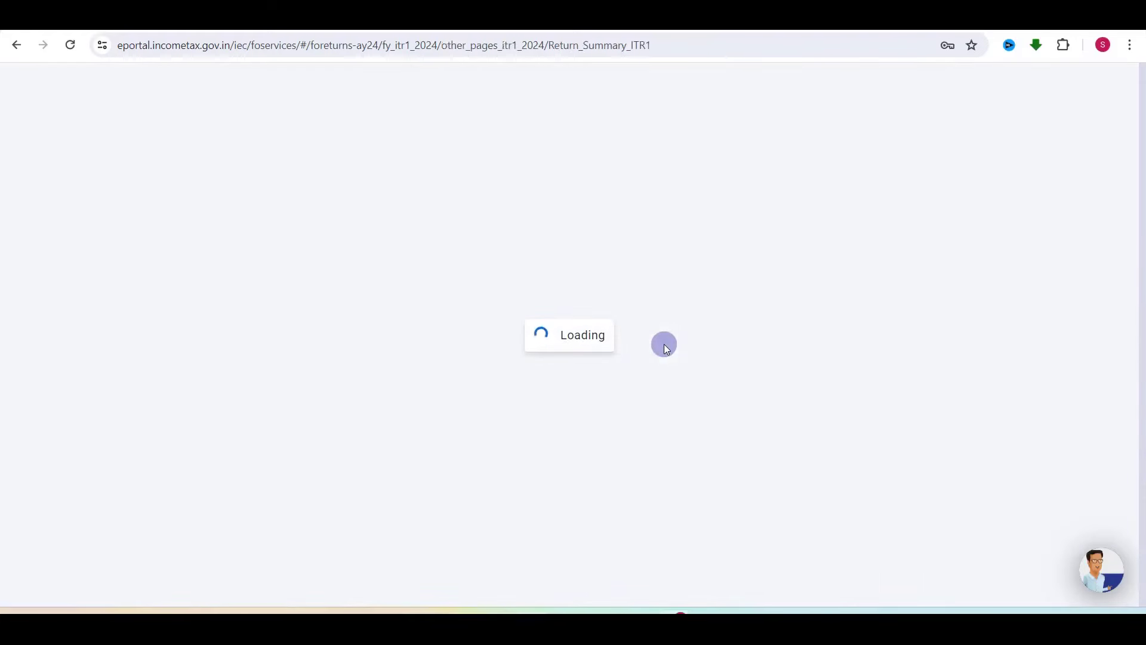
Step: Proceed from the return summary to the tax summary, review the refund calculation, and continue to the return preview stage
scroll(665, 346, "down", 10)
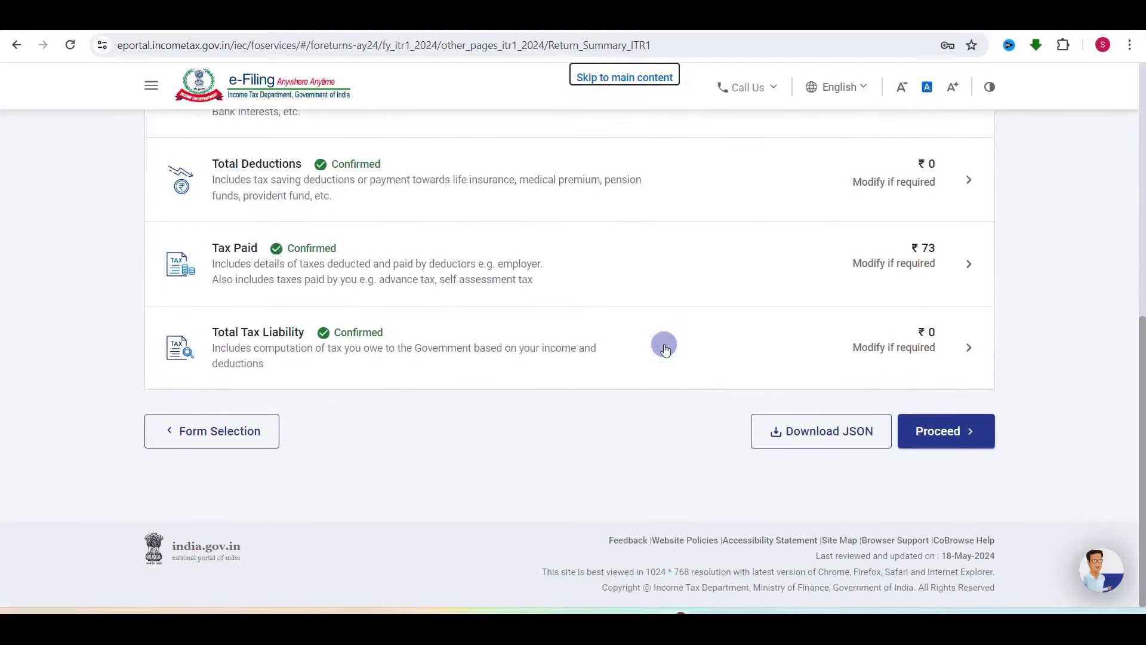
left_click(943, 431)
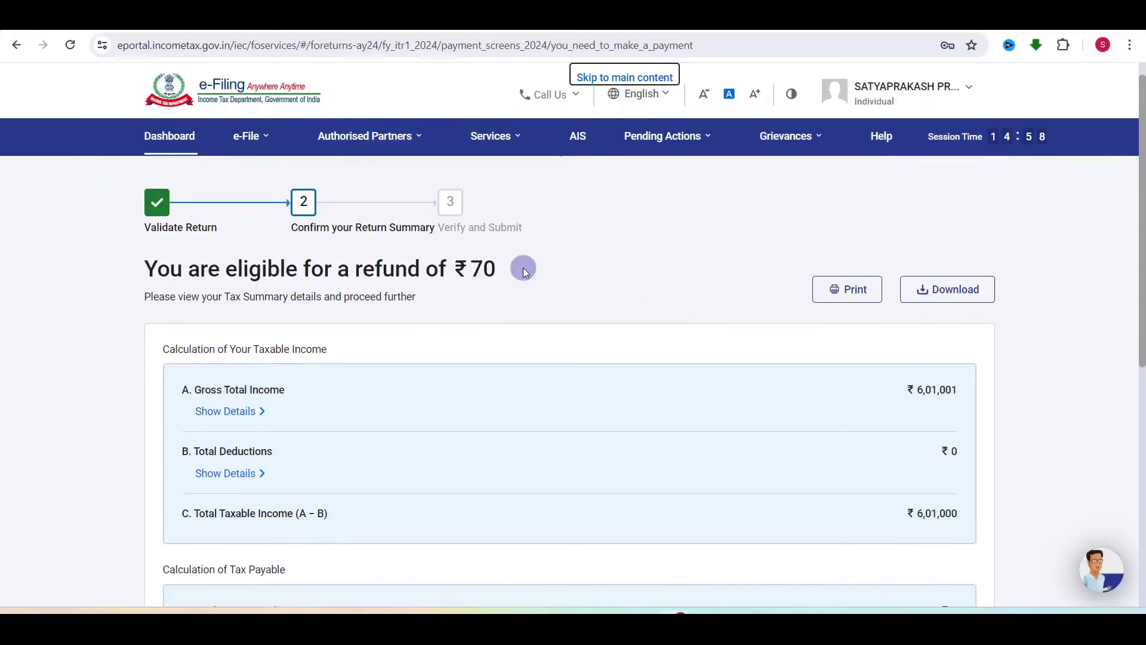
scroll(535, 330, "down", 6)
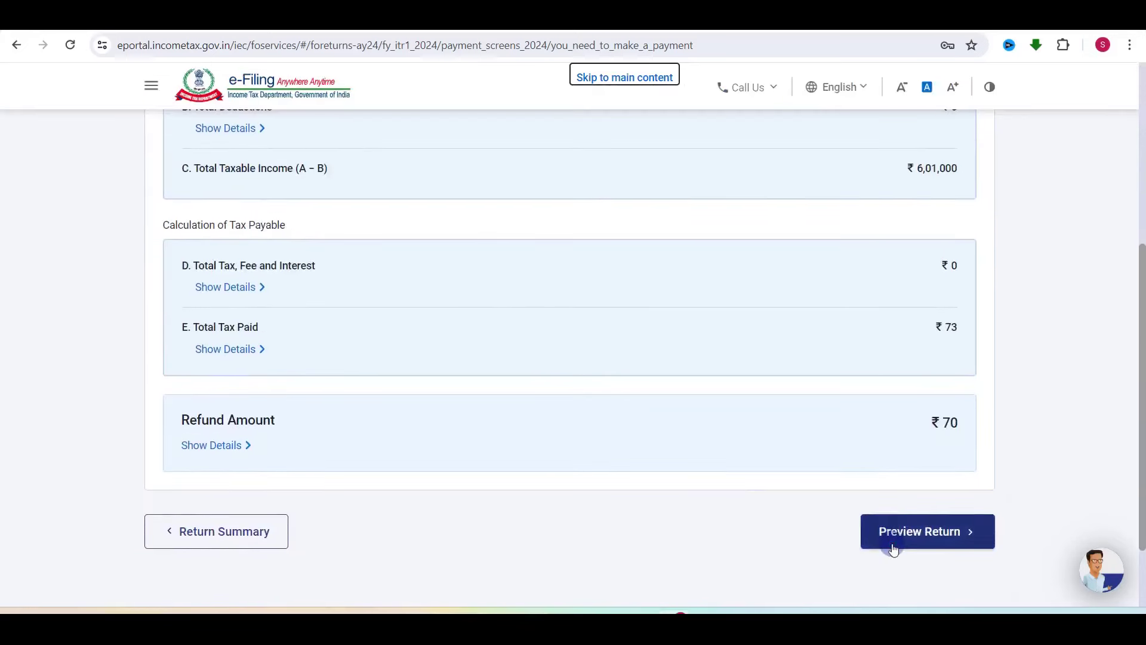
left_click(893, 547)
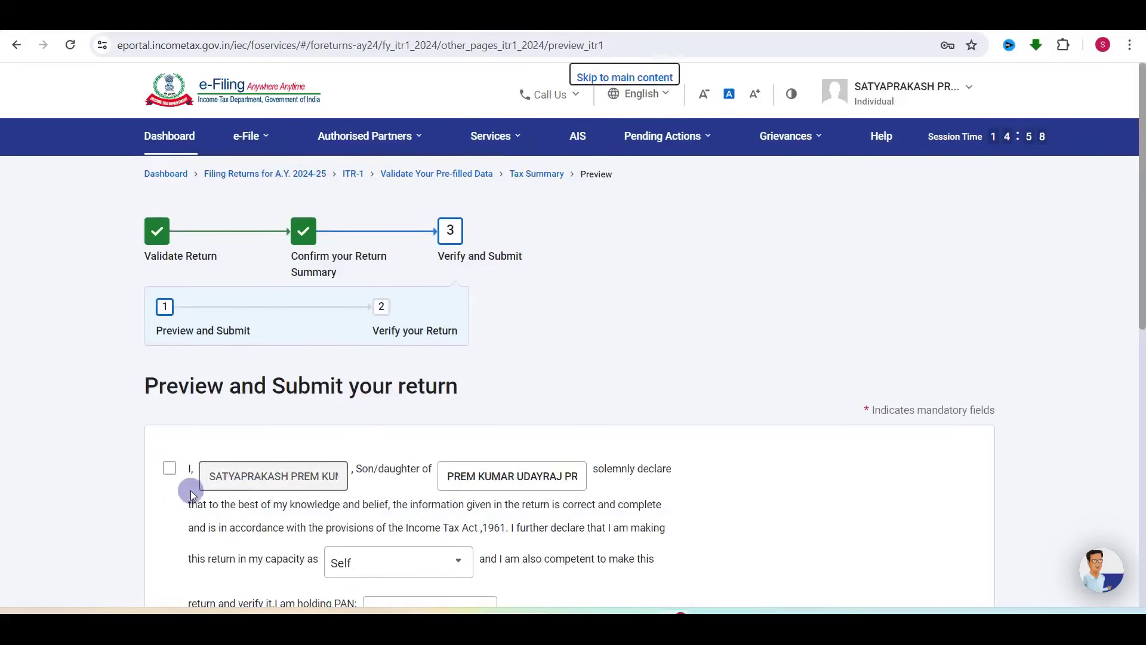
Step: Accept the declaration with the capacity Self, leave the tax return preparer details blank, and proceed to the preview
left_click(302, 482)
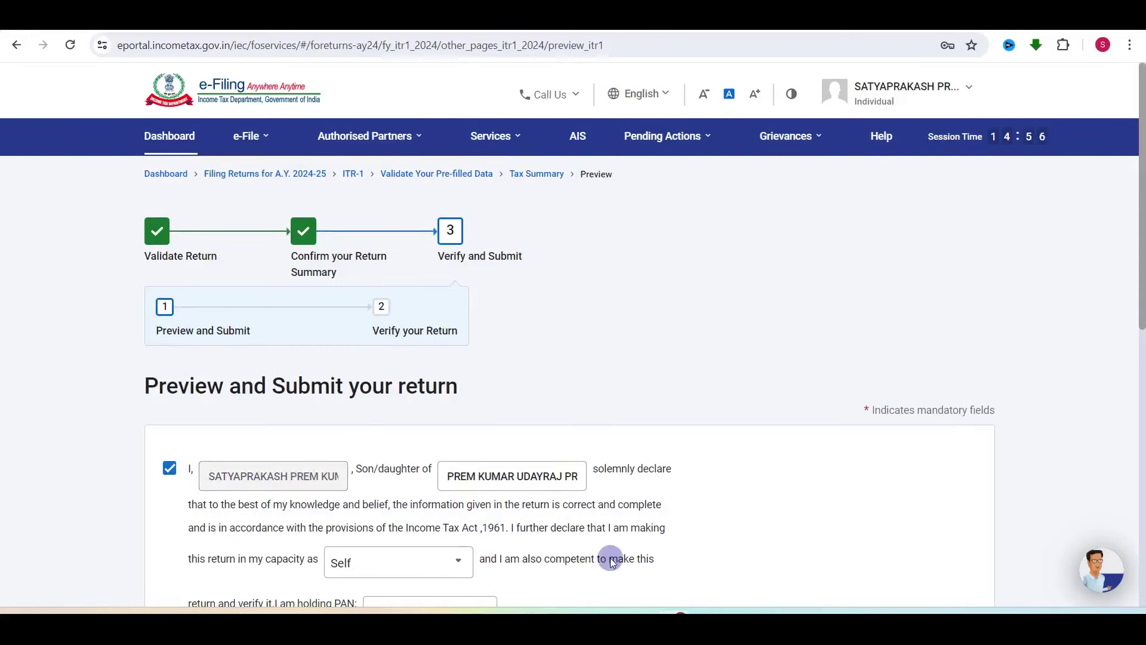
scroll(610, 557, "down", 6)
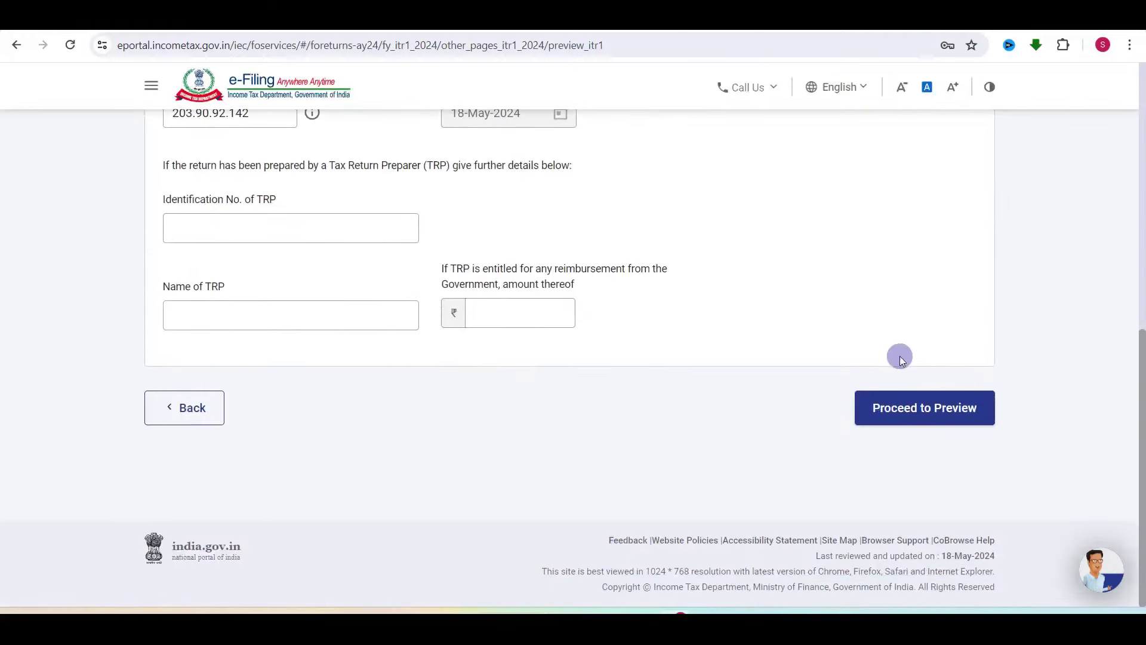
left_click(913, 407)
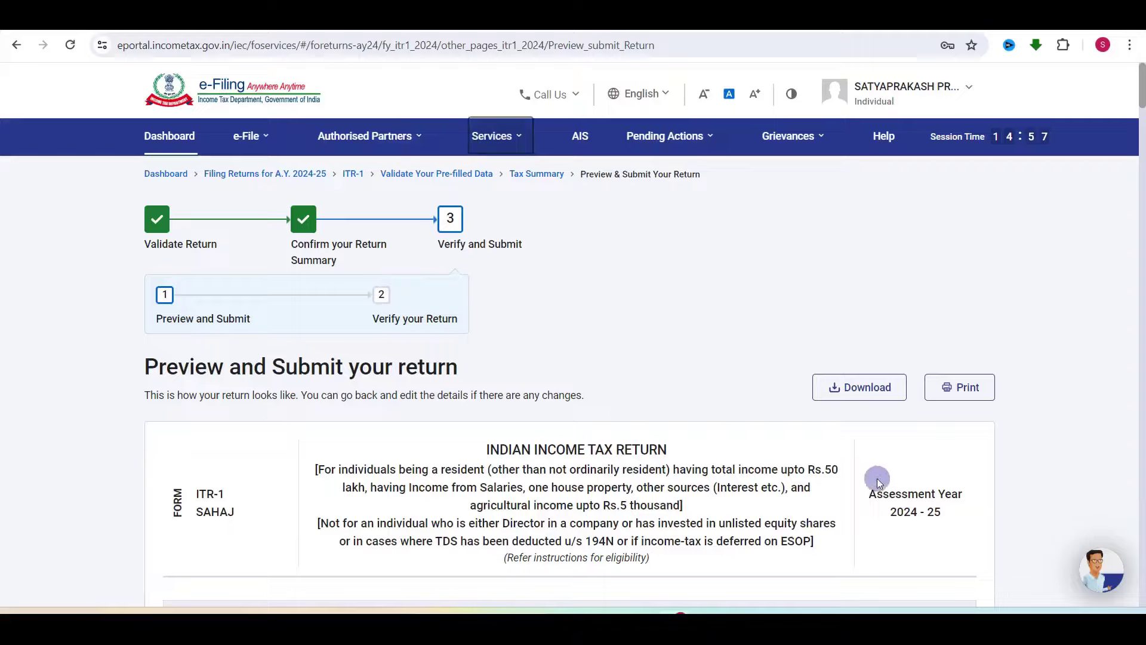
Step: Look through the full ITR-1 preview to its end and proceed to validation of the return
scroll(894, 482, "down", 15)
scroll(894, 481, "down", 20)
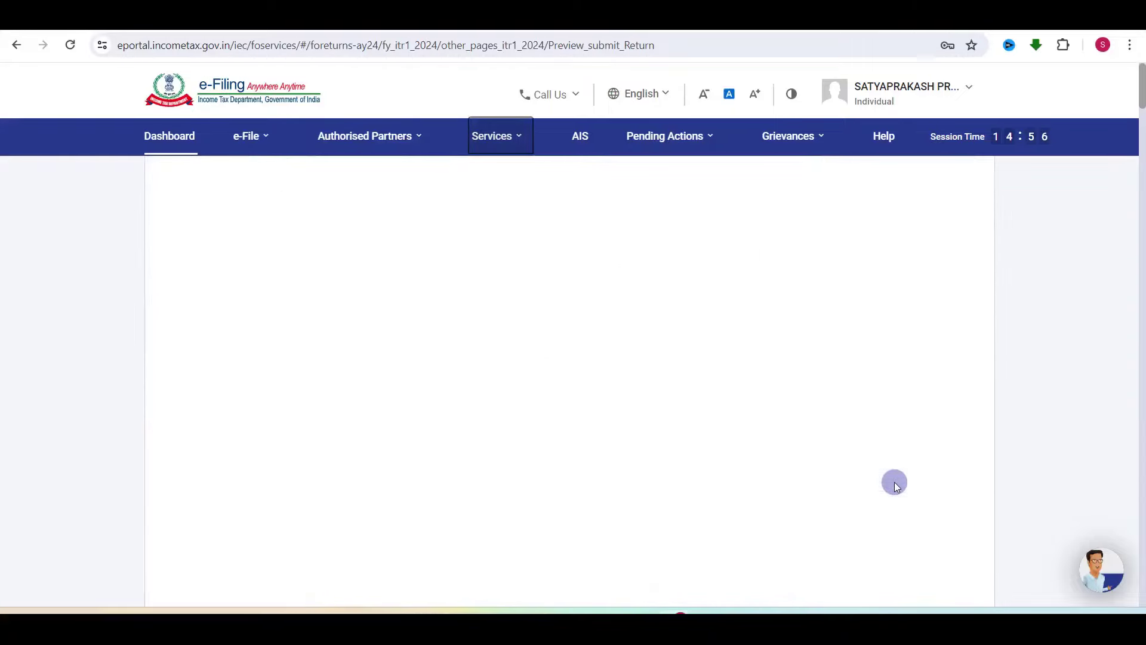
scroll(894, 482, "down", 20)
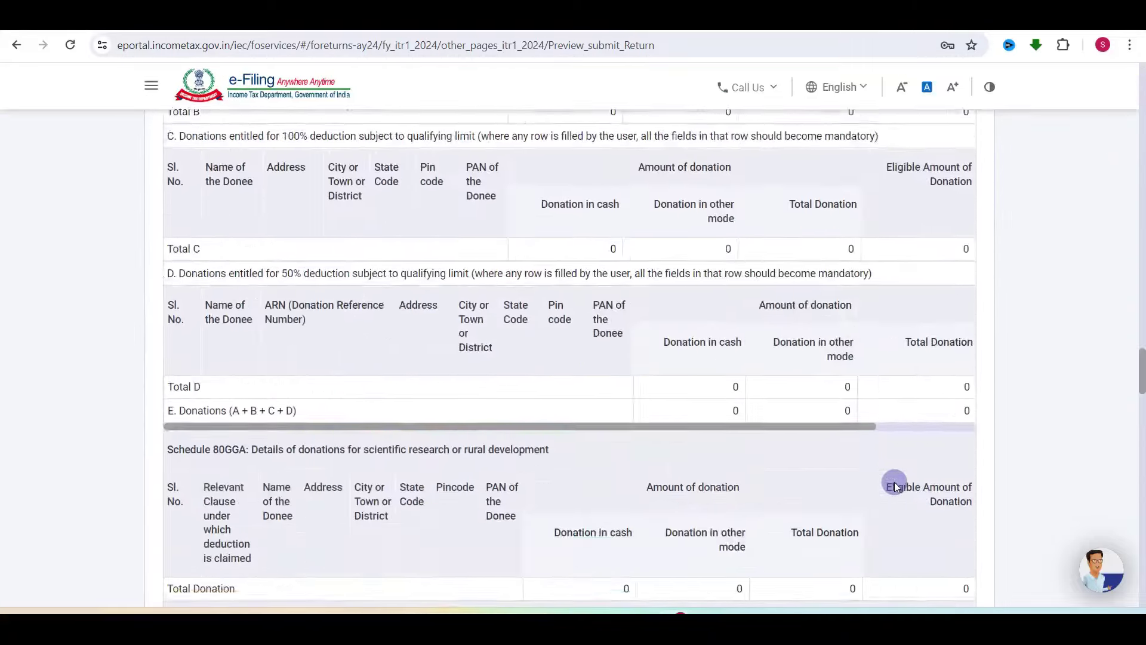
scroll(894, 482, "down", 10)
left_click(914, 418)
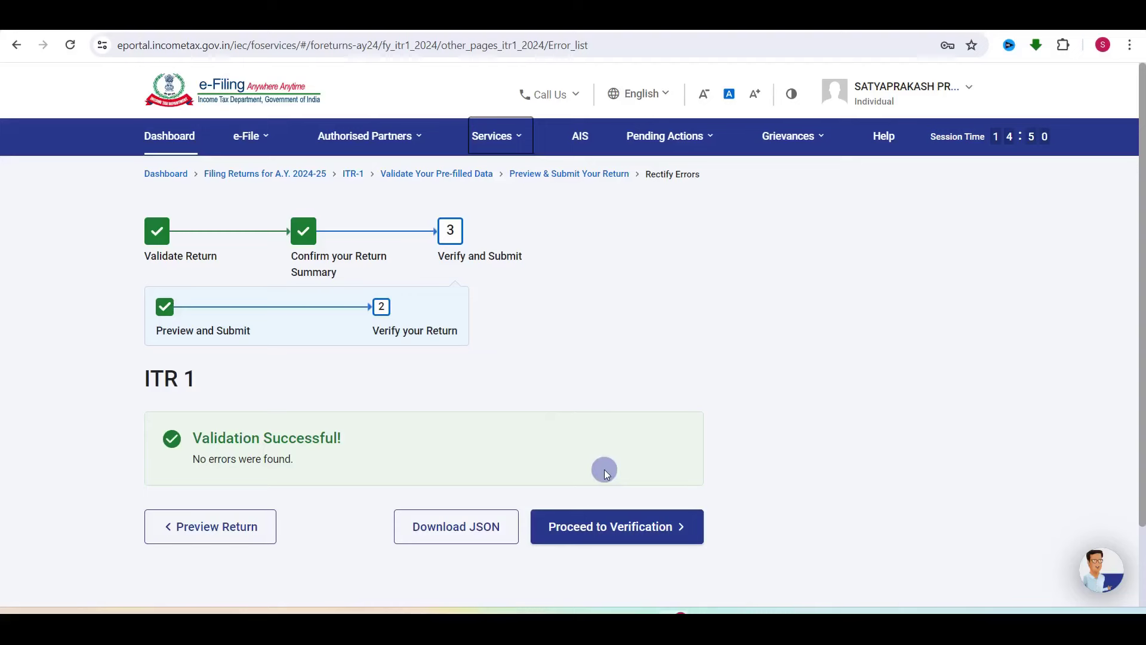
Step: Proceed to verification of the validated return and review the available verification methods
left_click(610, 526)
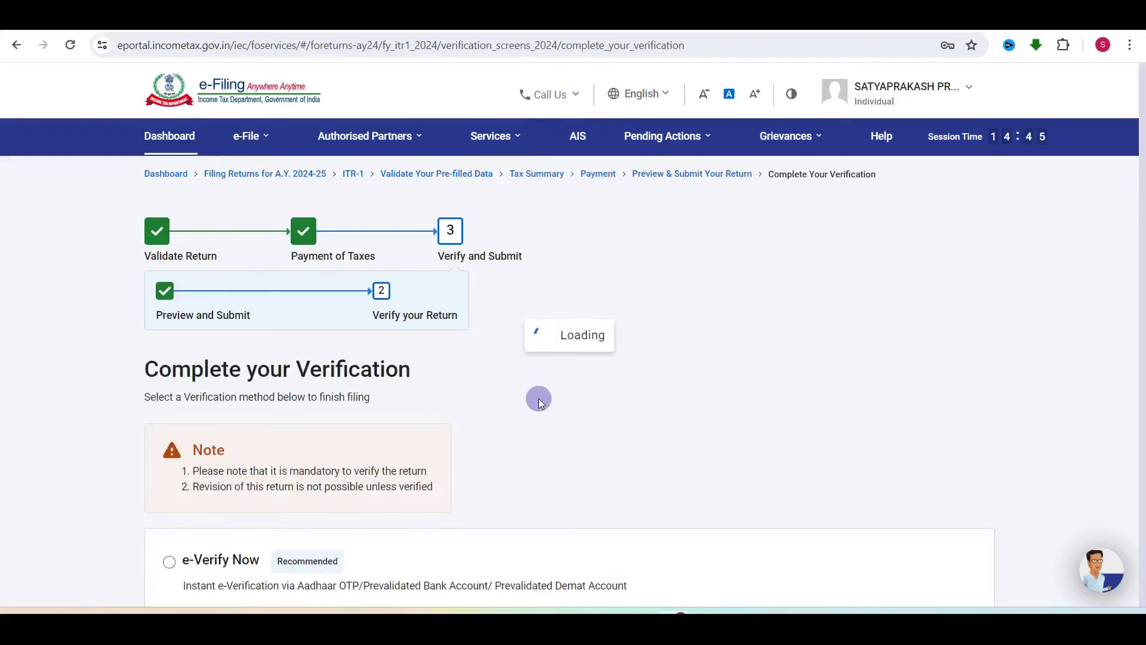
scroll(205, 551, "down", 4)
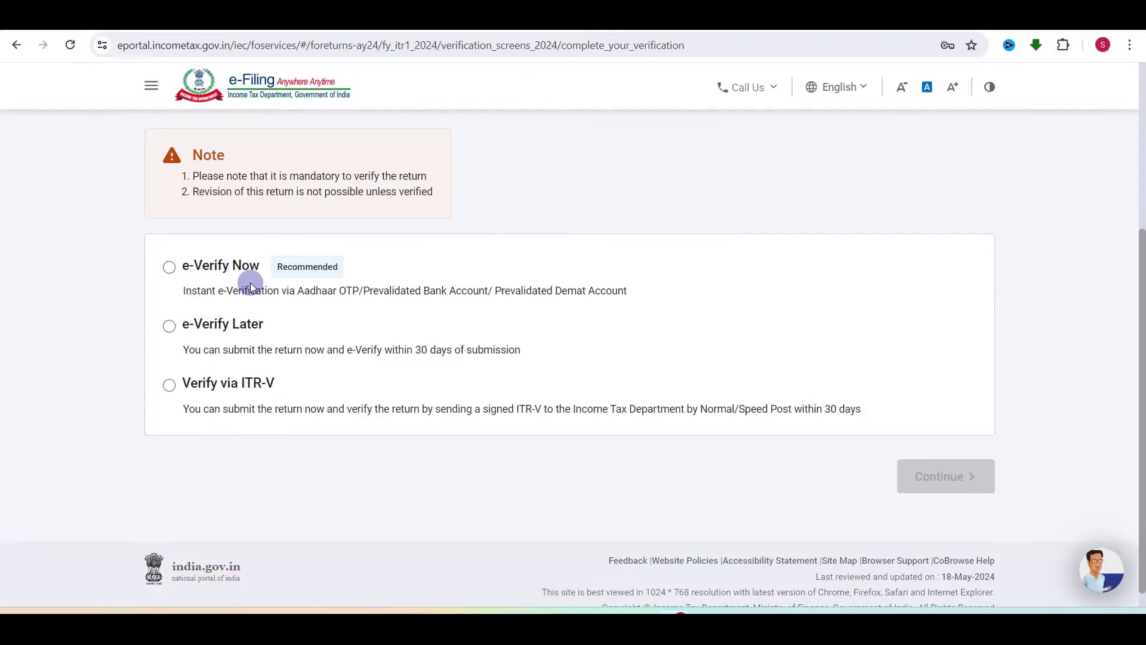
scroll(250, 282, "up", 5)
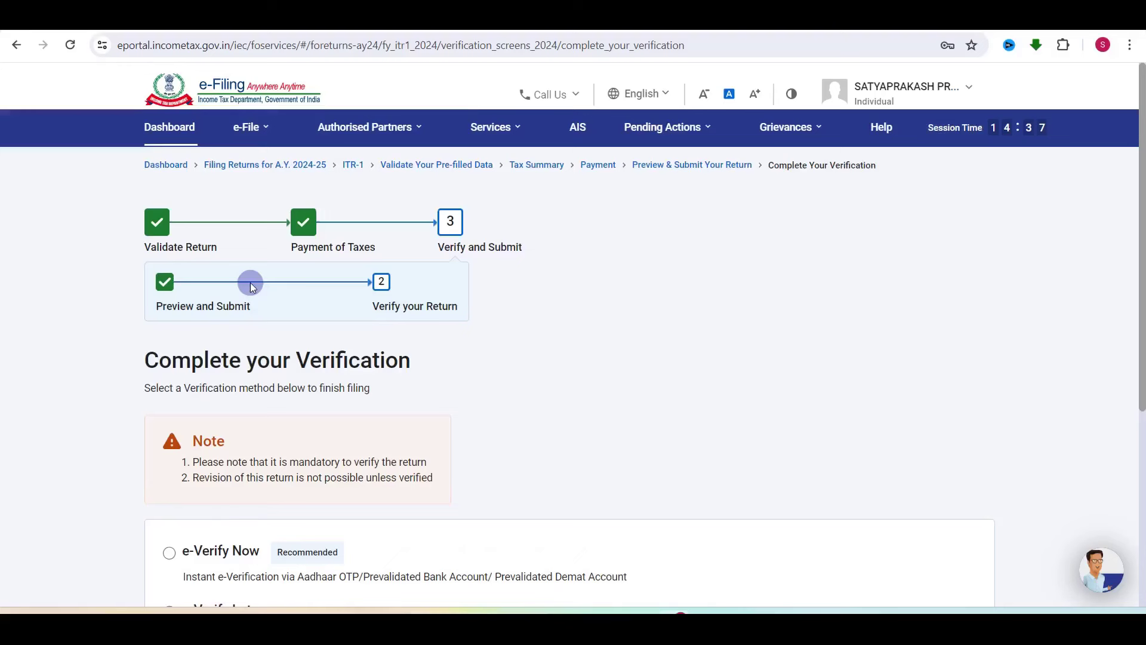